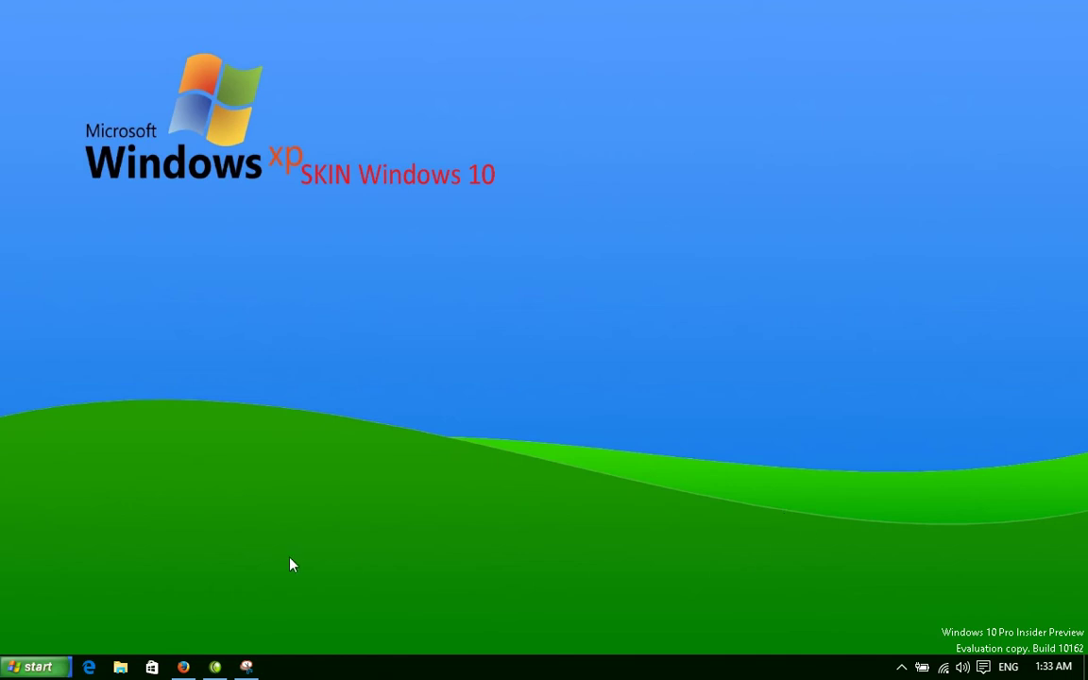
pyautogui.click(23, 671)
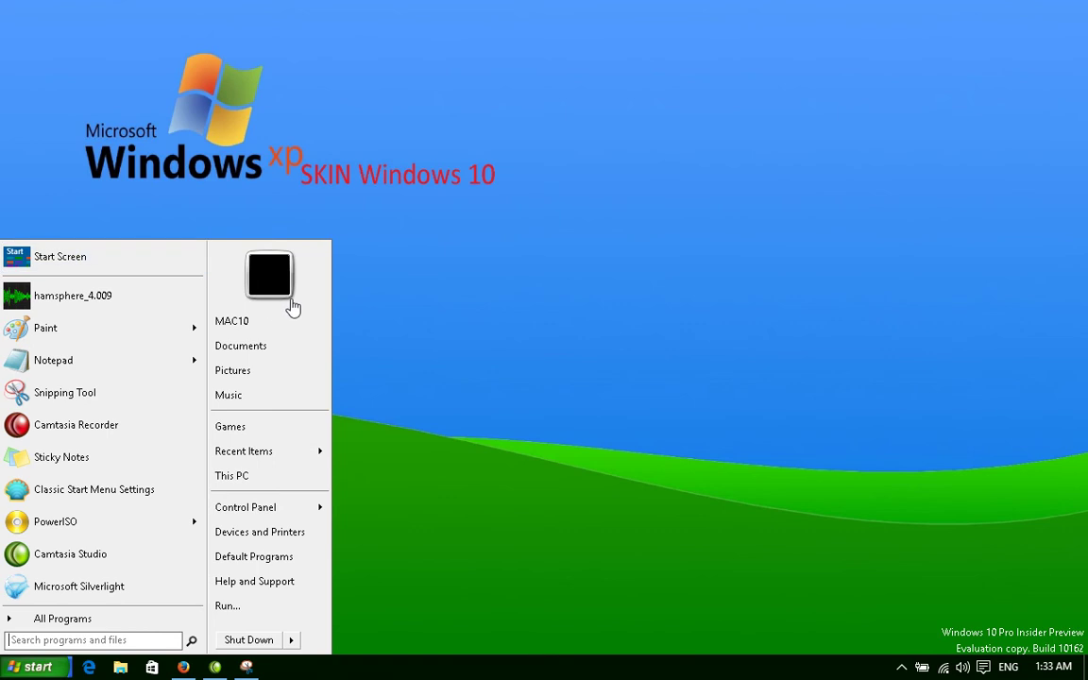
pyautogui.click(447, 279)
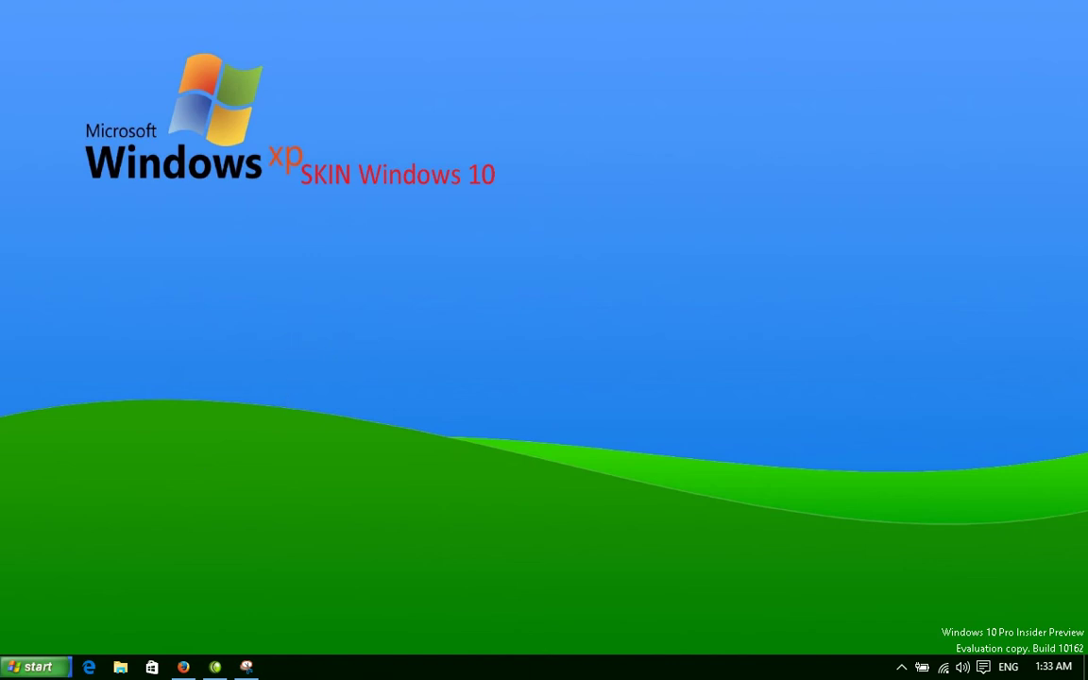
pyautogui.click(36, 667)
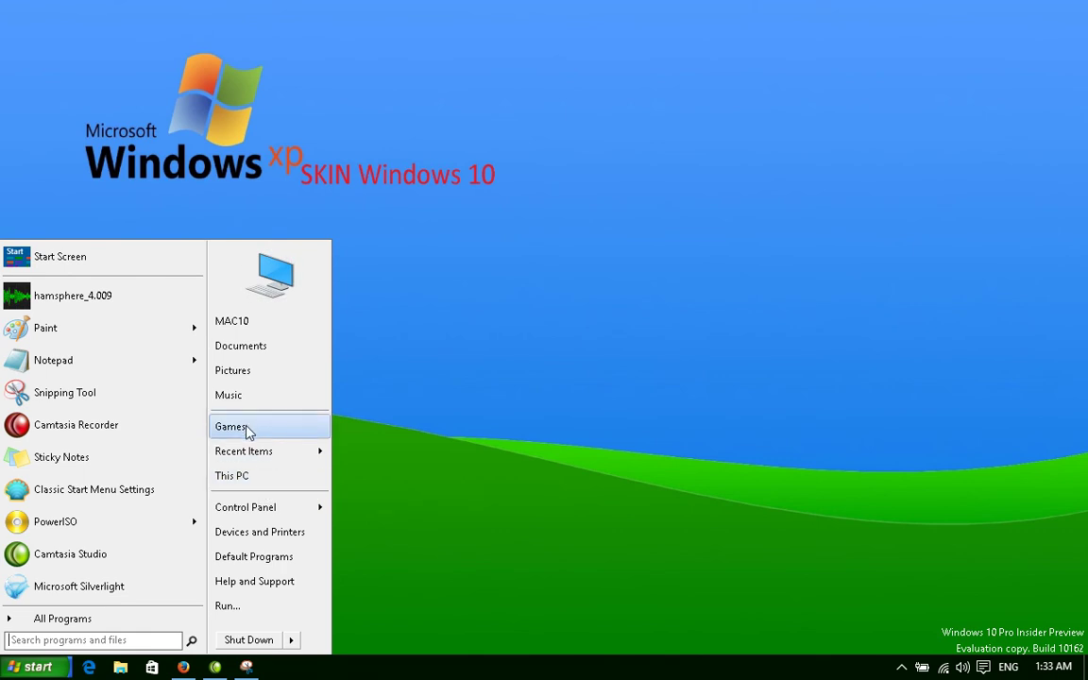
# Step: Open This PC from the Start menu, maximize its Explorer window, then close it
pyautogui.click(242, 477)
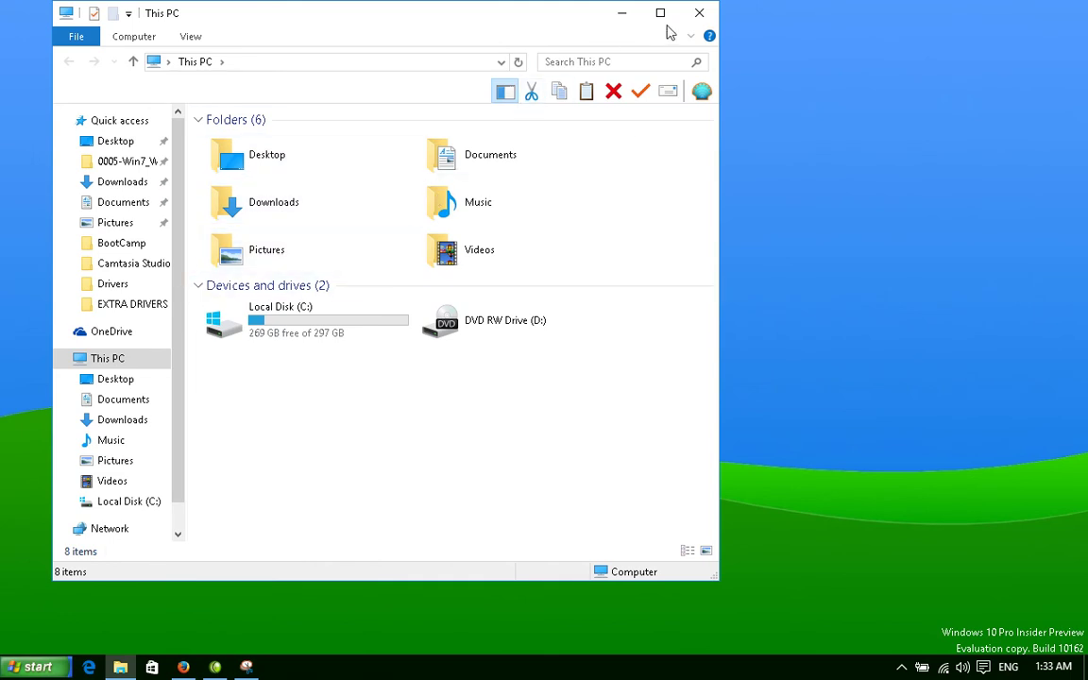
pyautogui.click(660, 13)
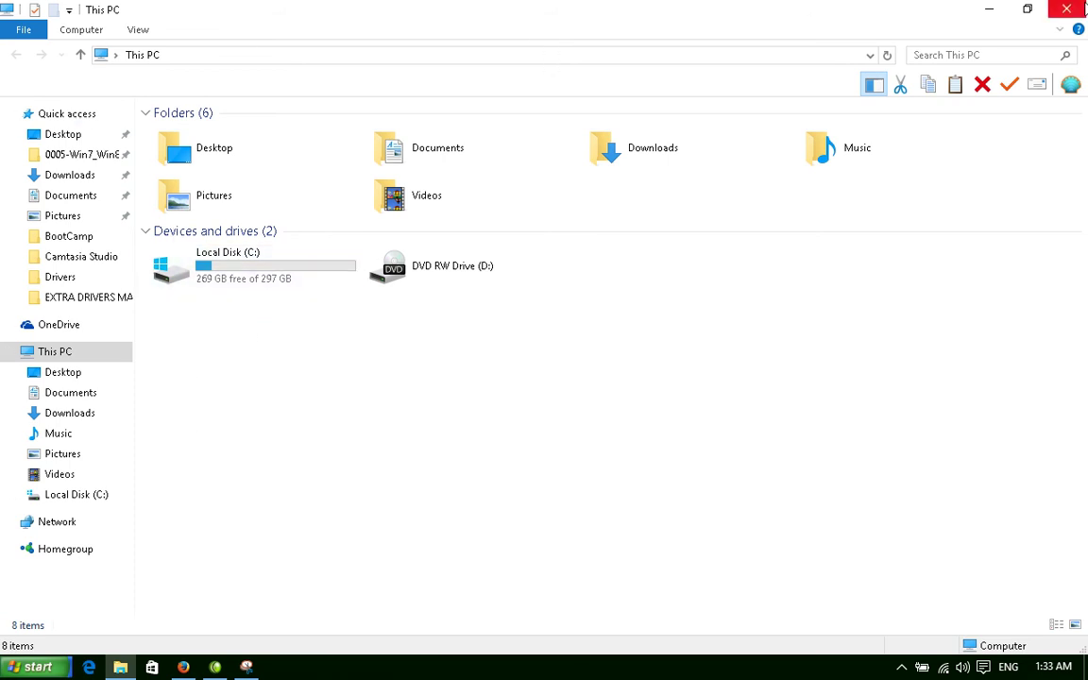
pyautogui.click(1083, 8)
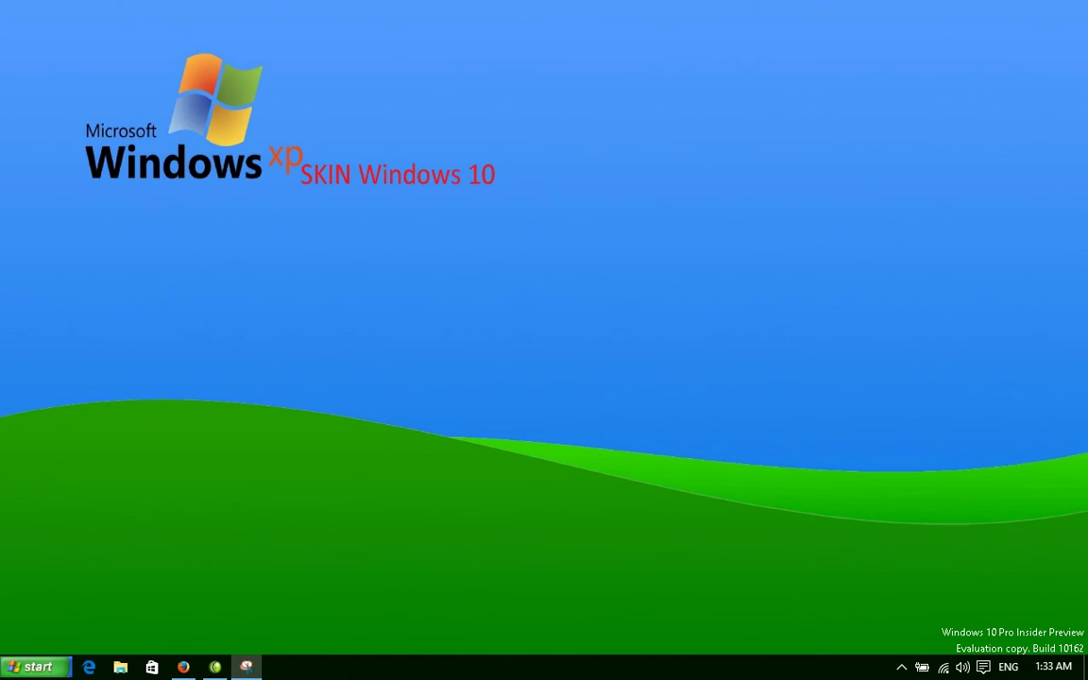
pyautogui.click(34, 673)
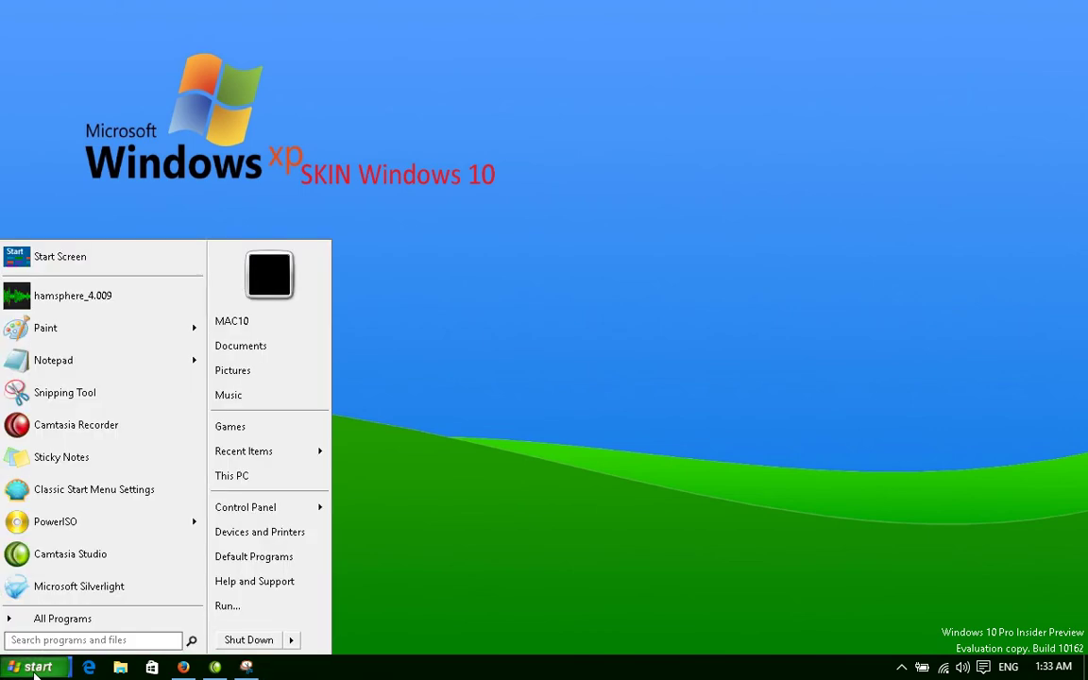
pyautogui.click(79, 619)
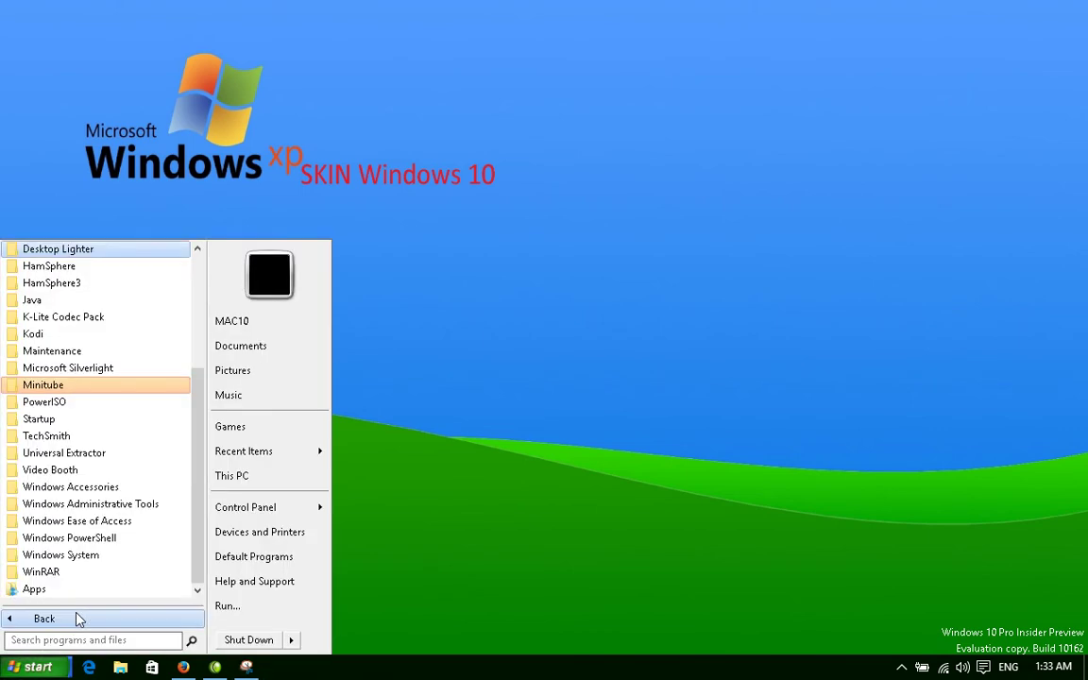
pyautogui.moveTo(200, 413)
pyautogui.mouseDown()
pyautogui.moveTo(210, 285)
pyautogui.moveTo(218, 437)
pyautogui.moveTo(213, 305)
pyautogui.mouseUp()
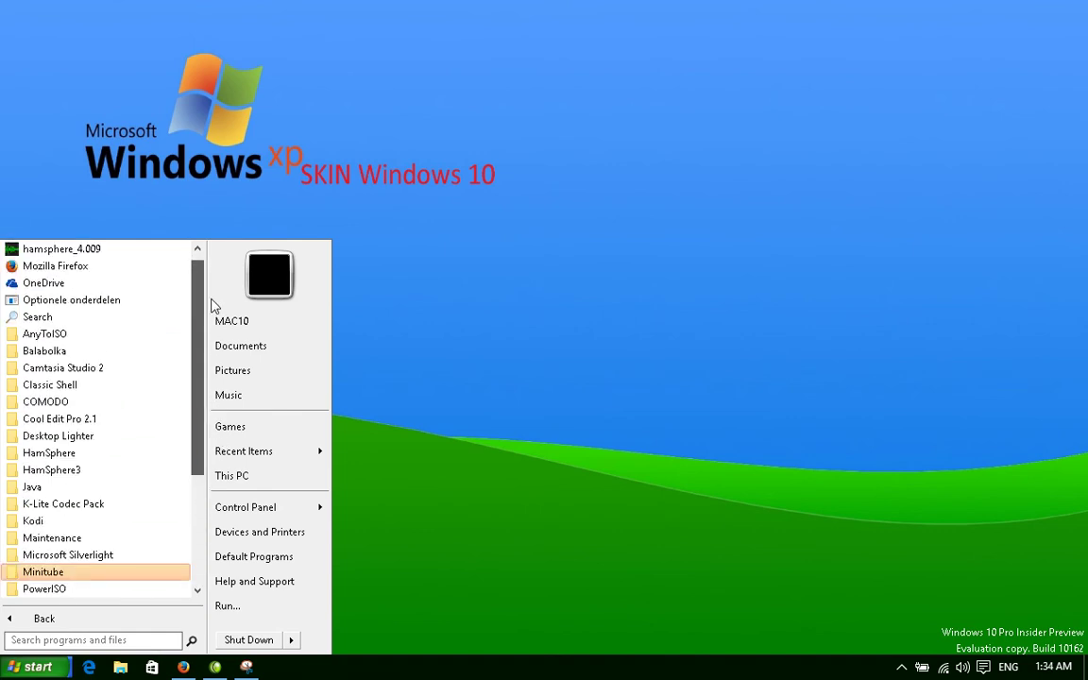
pyautogui.click(586, 283)
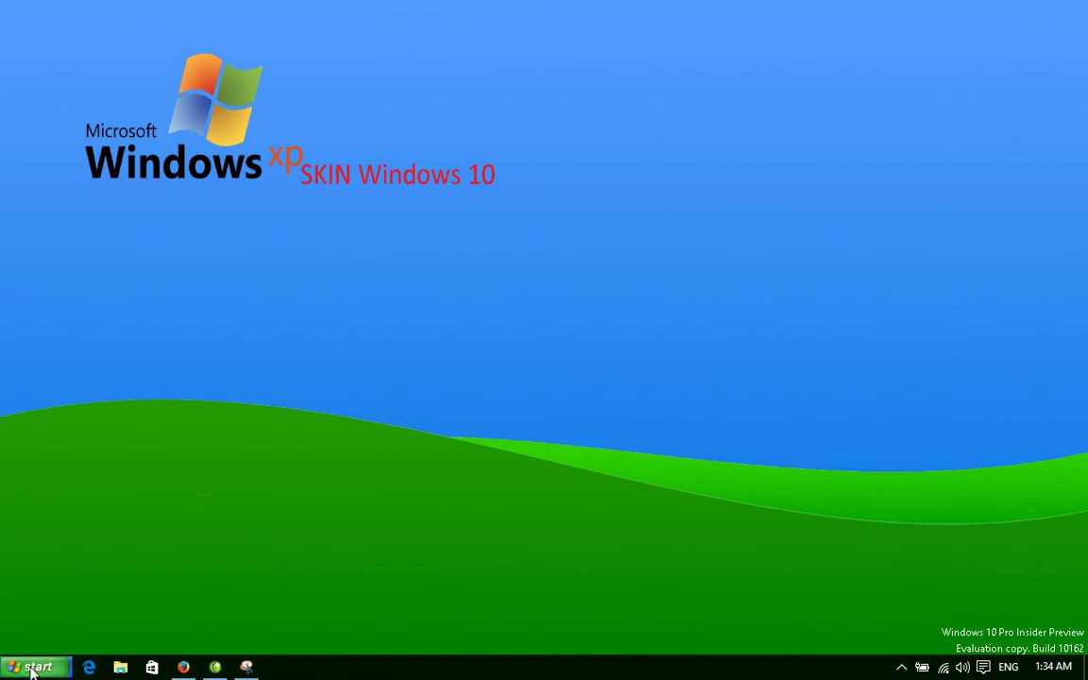
# Step: Set the Classic Start Menu button image to w2k.png for a Windows 2000-style button
pyautogui.click(32, 668)
pyautogui.rightClick(32, 669)
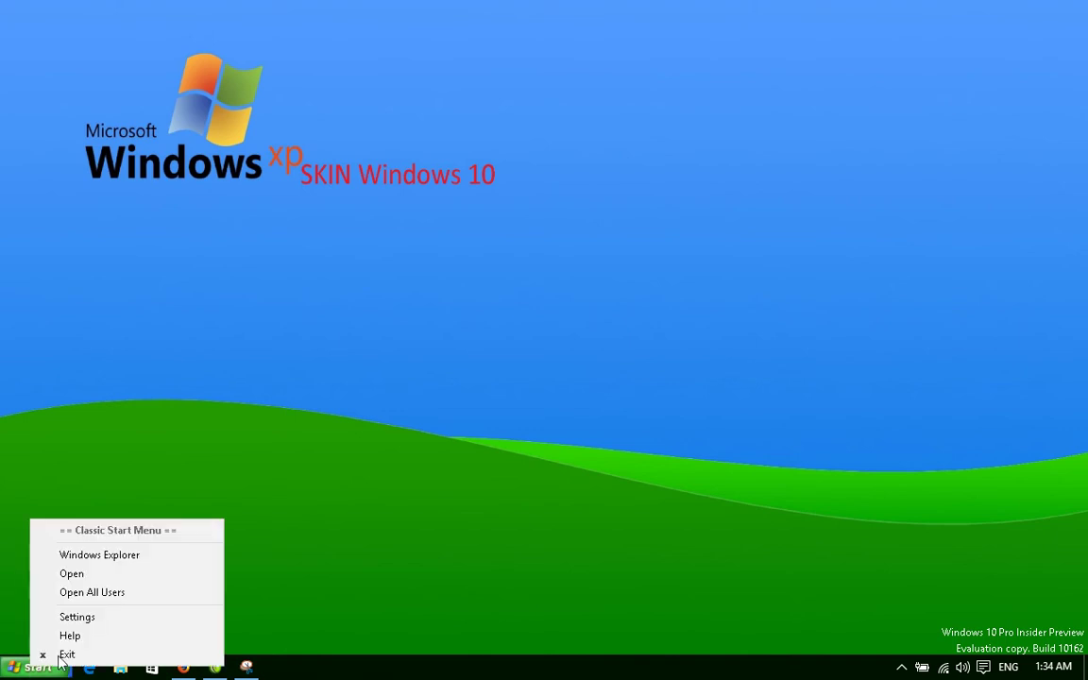
pyautogui.click(111, 618)
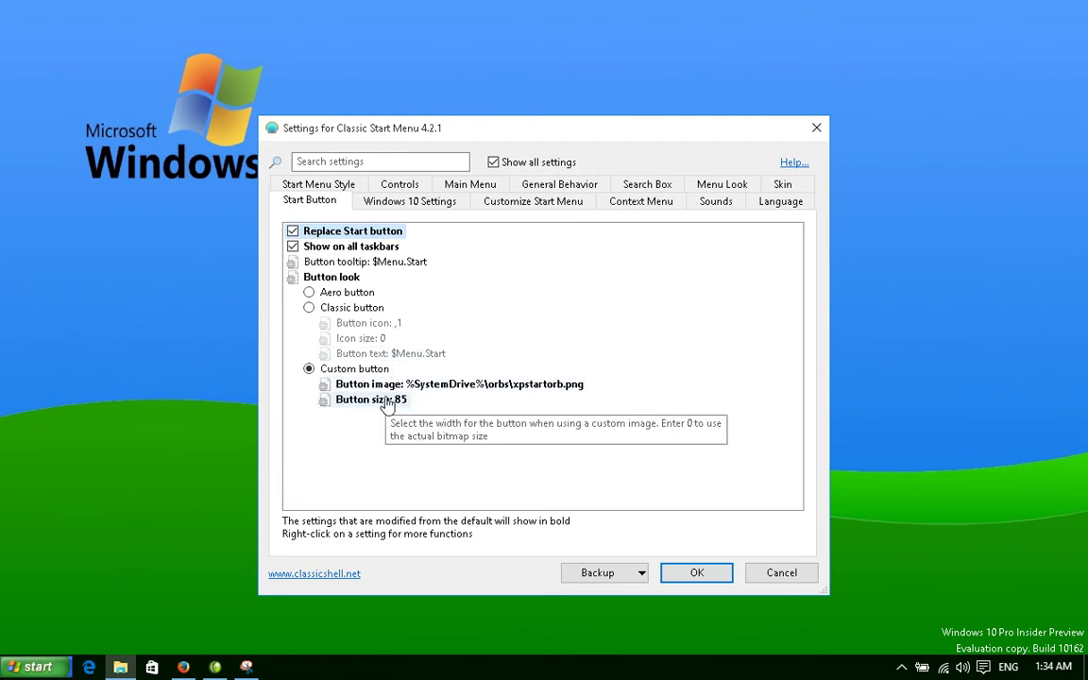
pyautogui.doubleClick(510, 383)
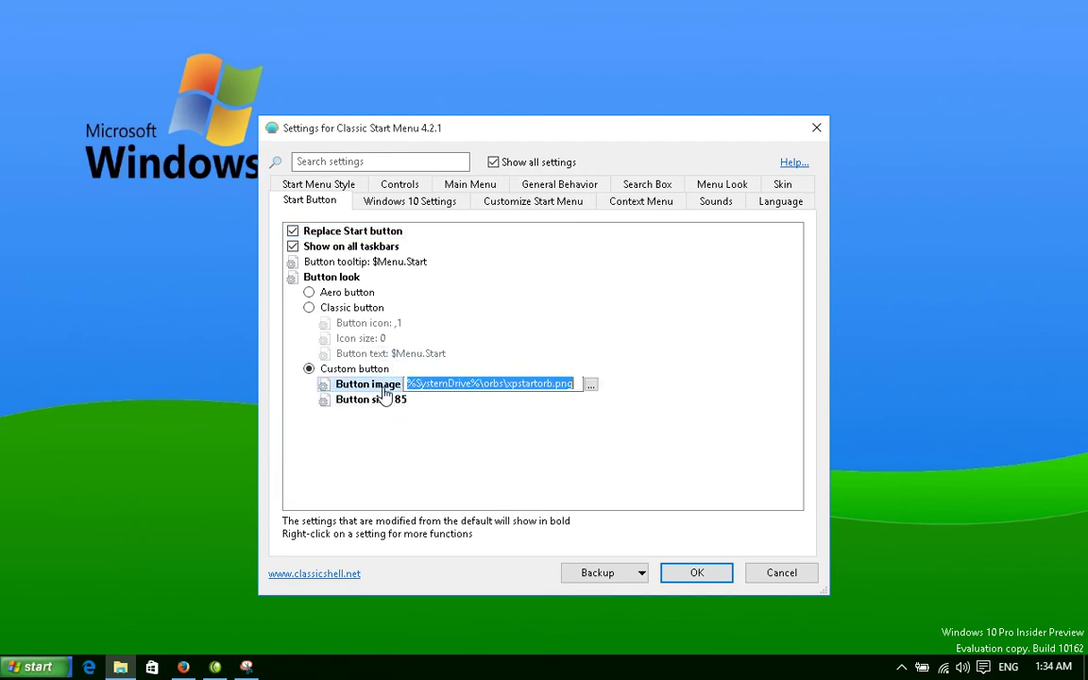
pyautogui.click(590, 385)
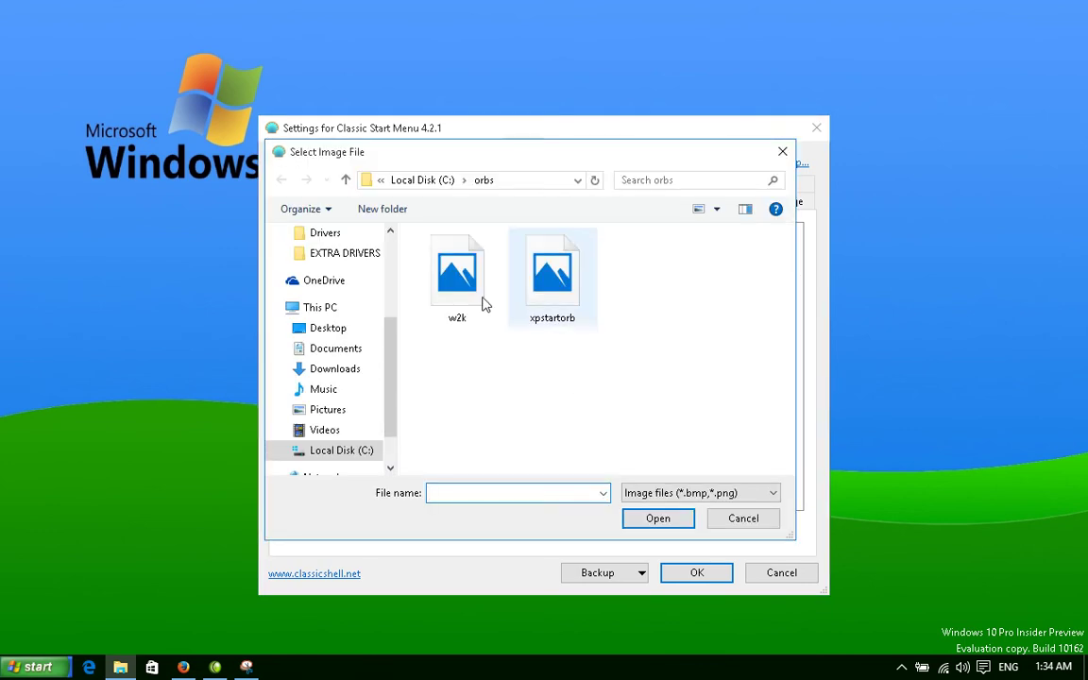
pyautogui.doubleClick(458, 279)
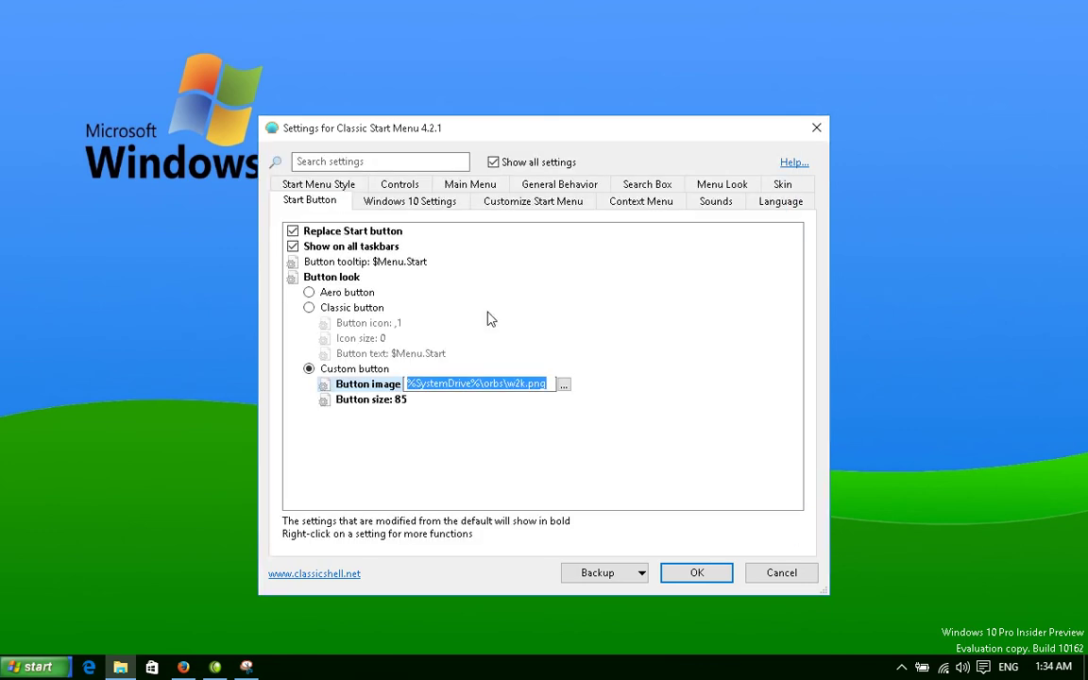
pyautogui.click(701, 574)
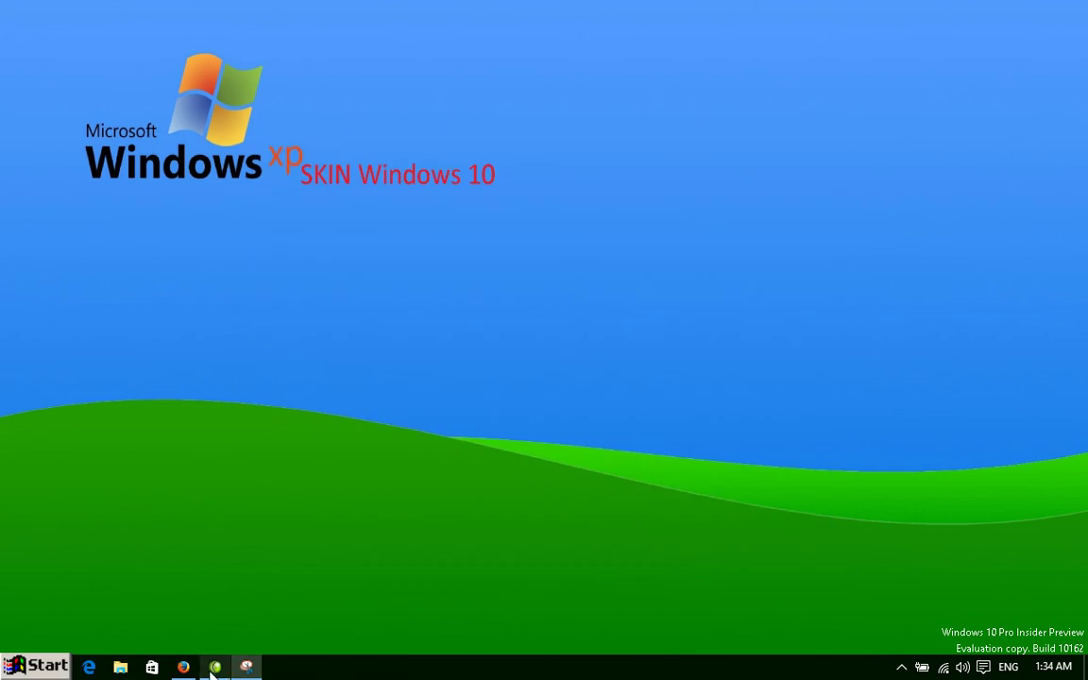
pyautogui.click(48, 668)
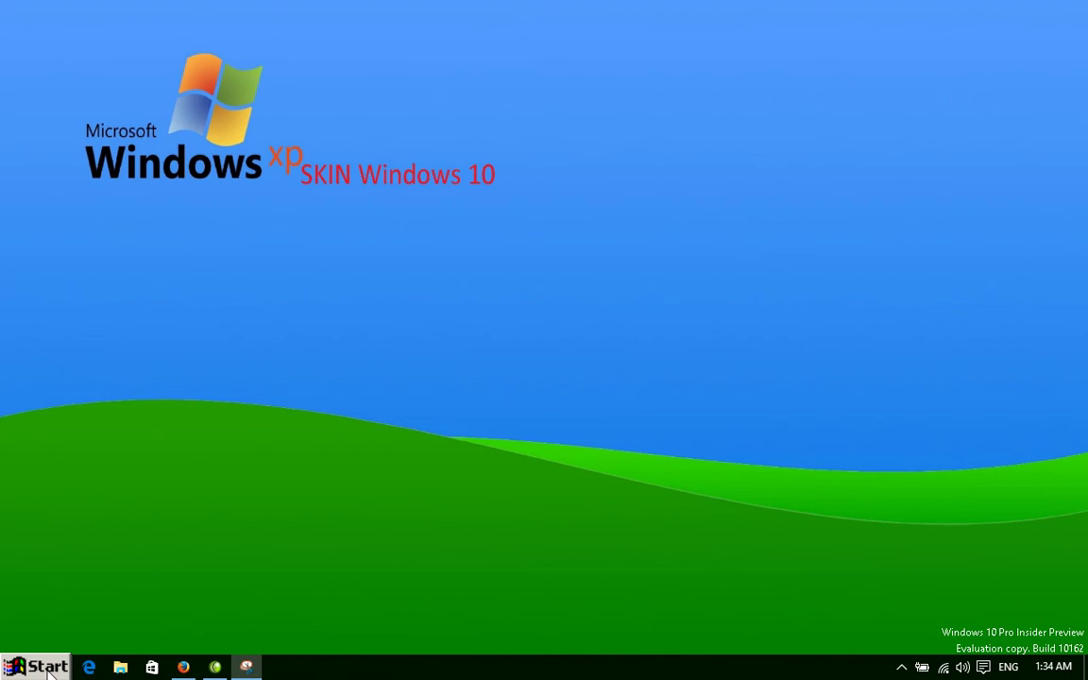
# Step: Change the custom Start button size from 85 to 75 in Classic Start Menu Settings
pyautogui.rightClick(49, 673)
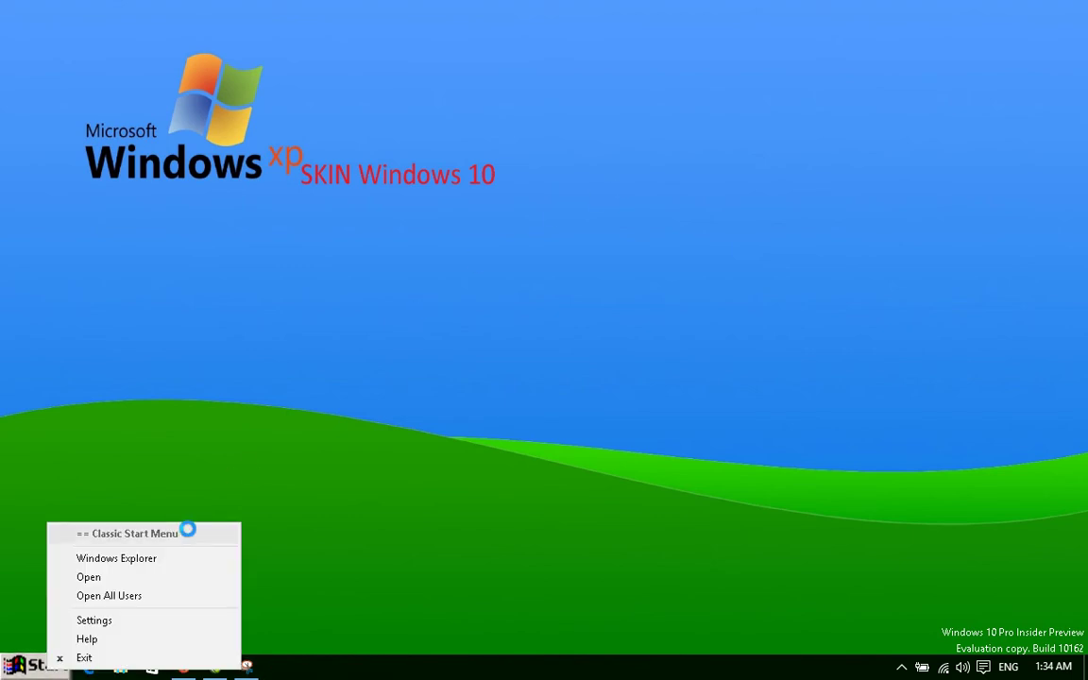
pyautogui.click(106, 621)
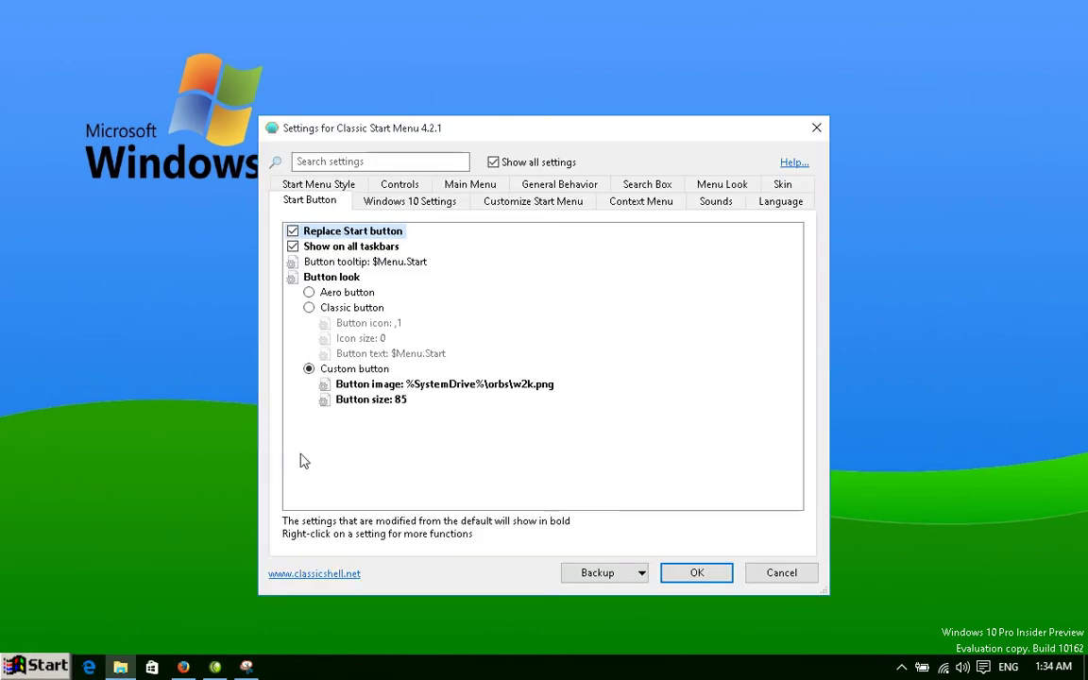
pyautogui.click(378, 400)
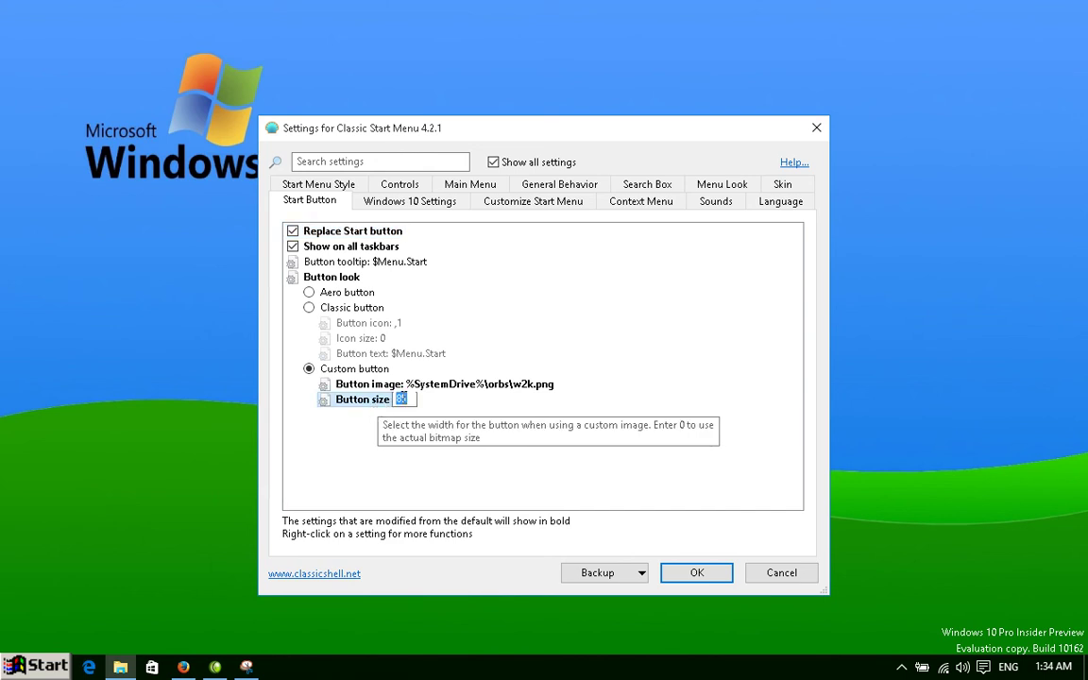
pyautogui.write('75')
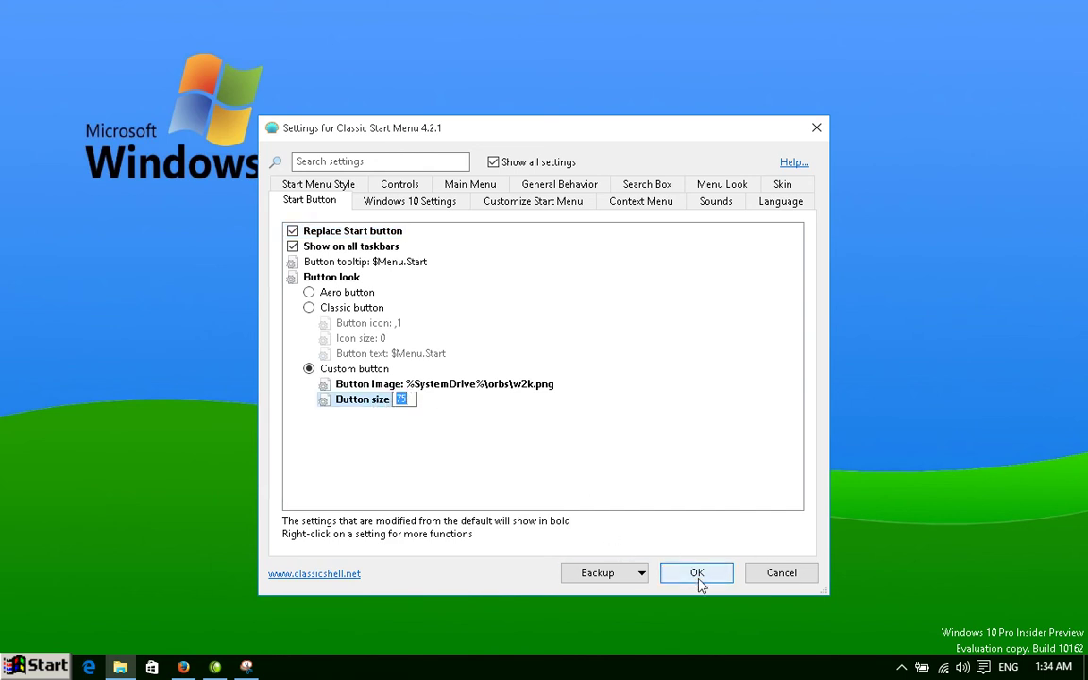
pyautogui.click(699, 581)
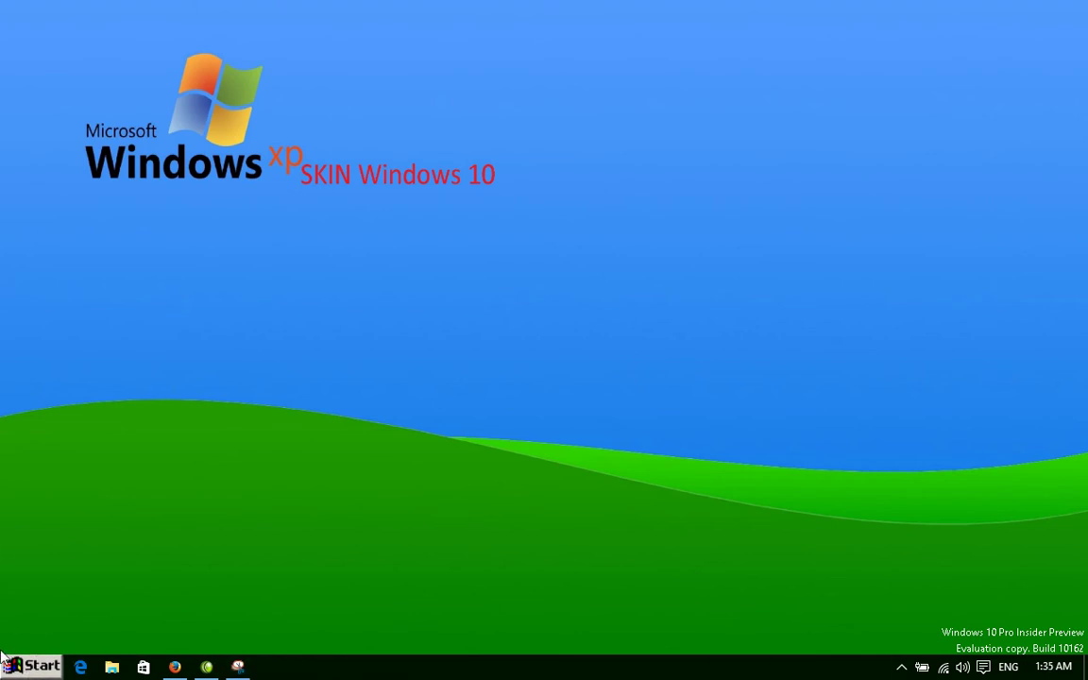
# Step: Open the resized Start menu, scroll through All Programs, then dismiss it on the desktop
pyautogui.click(28, 667)
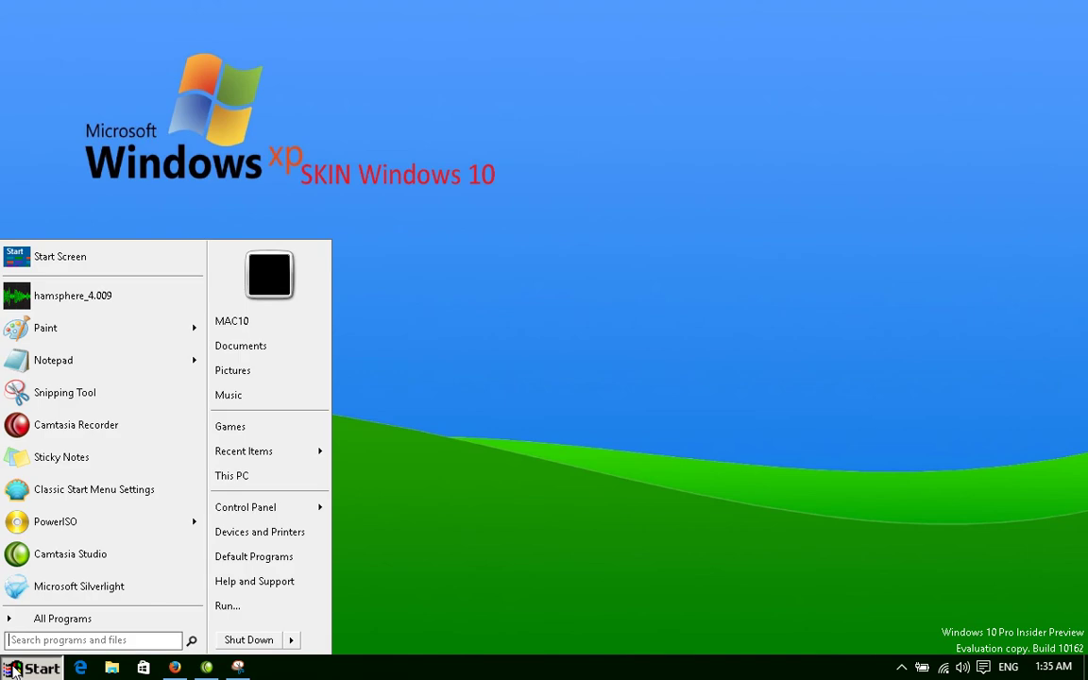
pyautogui.click(64, 623)
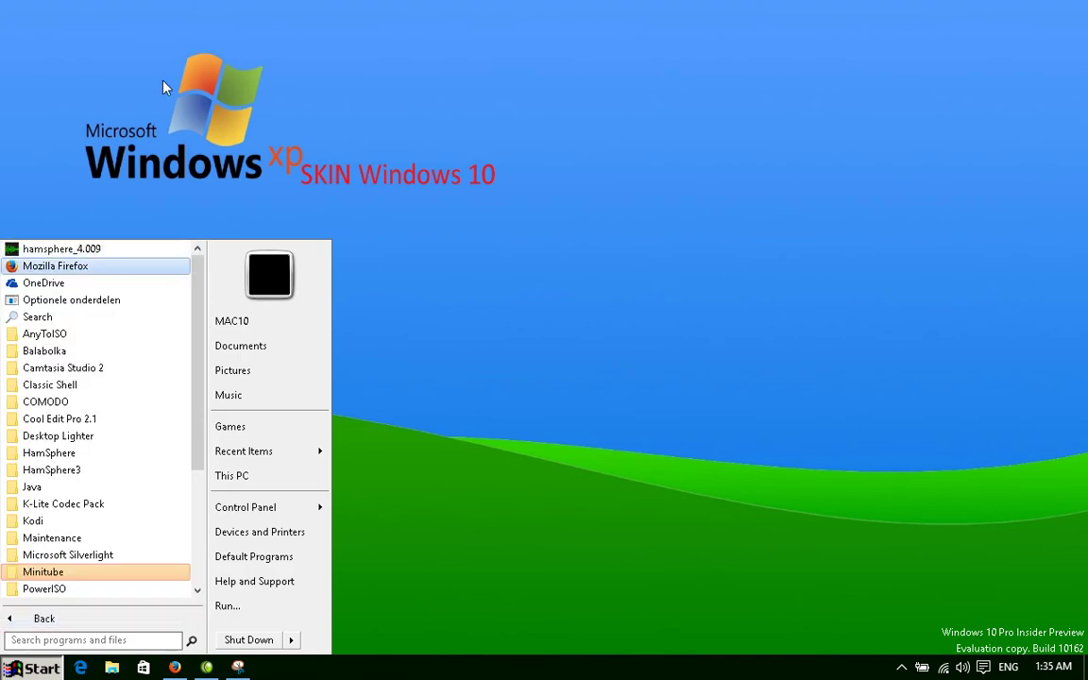
pyautogui.scroll(-2, 197, 389)
pyautogui.scroll(-3, 196, 389)
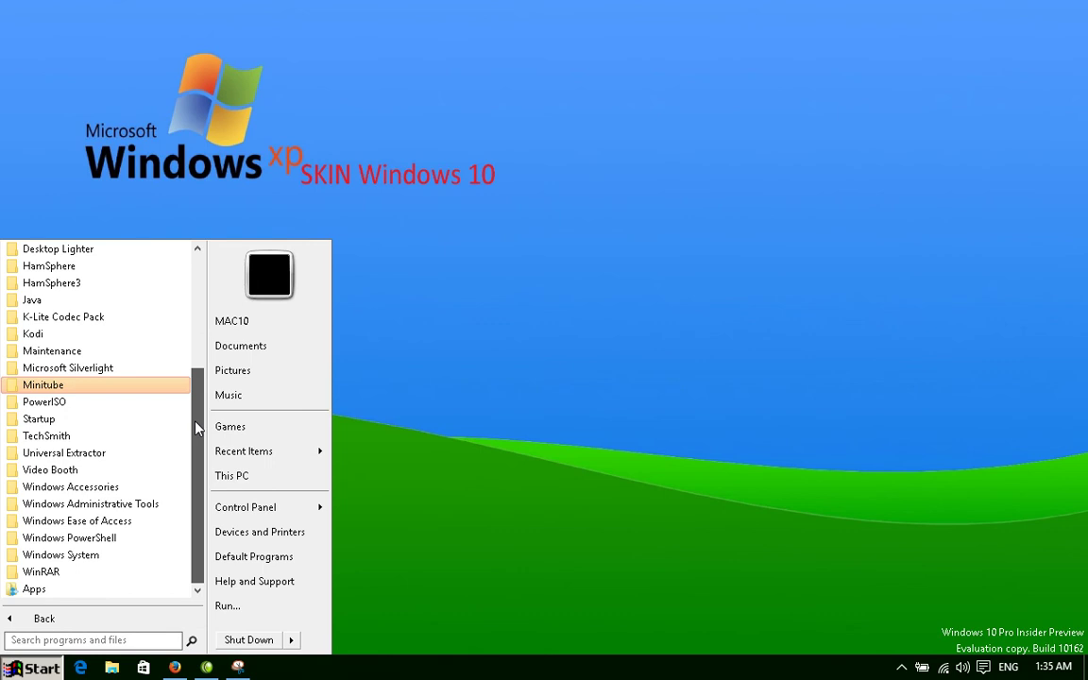
pyautogui.scroll(3, 195, 315)
pyautogui.scroll(1, 195, 315)
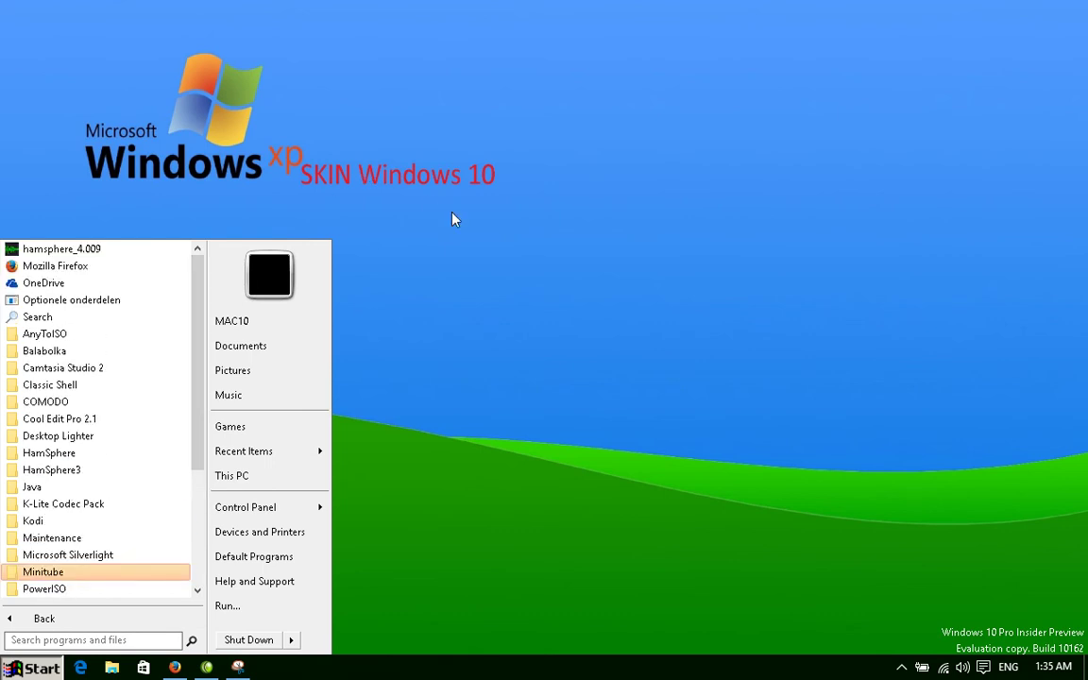
pyautogui.click(455, 221)
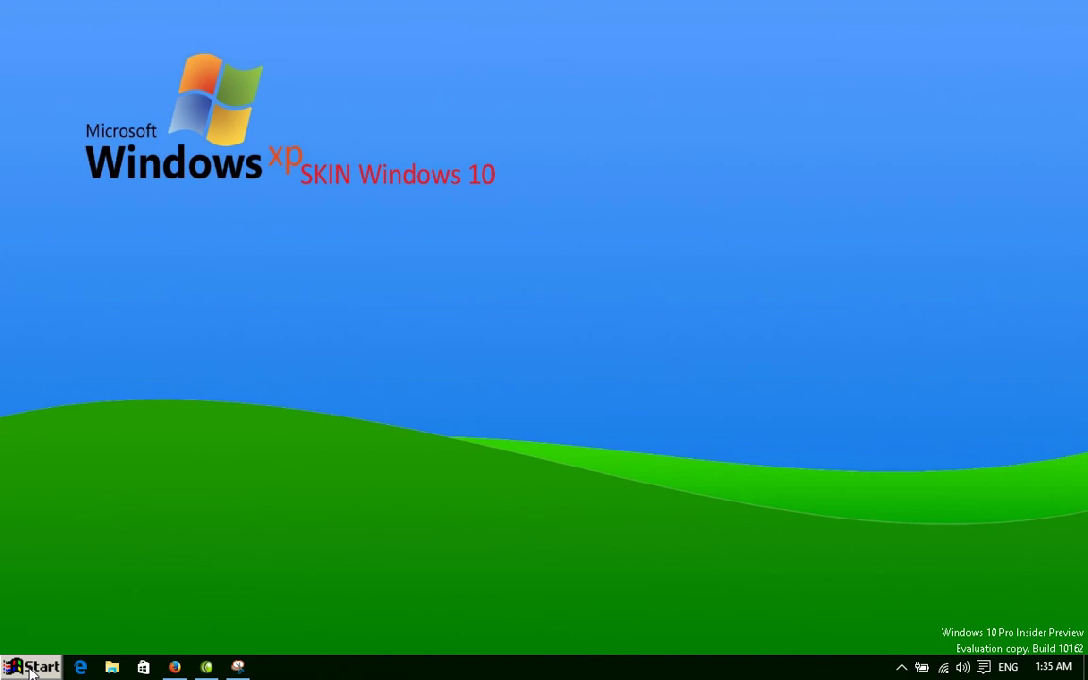
# Step: Exit Classic Start Menu, then view and dismiss the Windows button's Win+X menu
pyautogui.rightClick(31, 671)
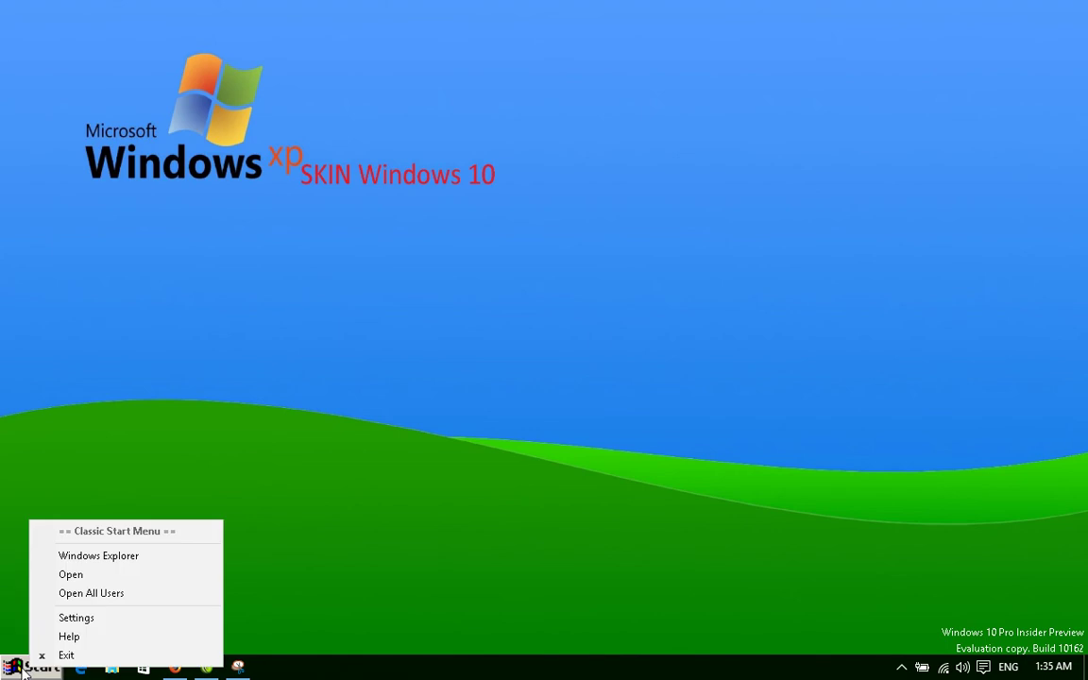
pyautogui.click(68, 652)
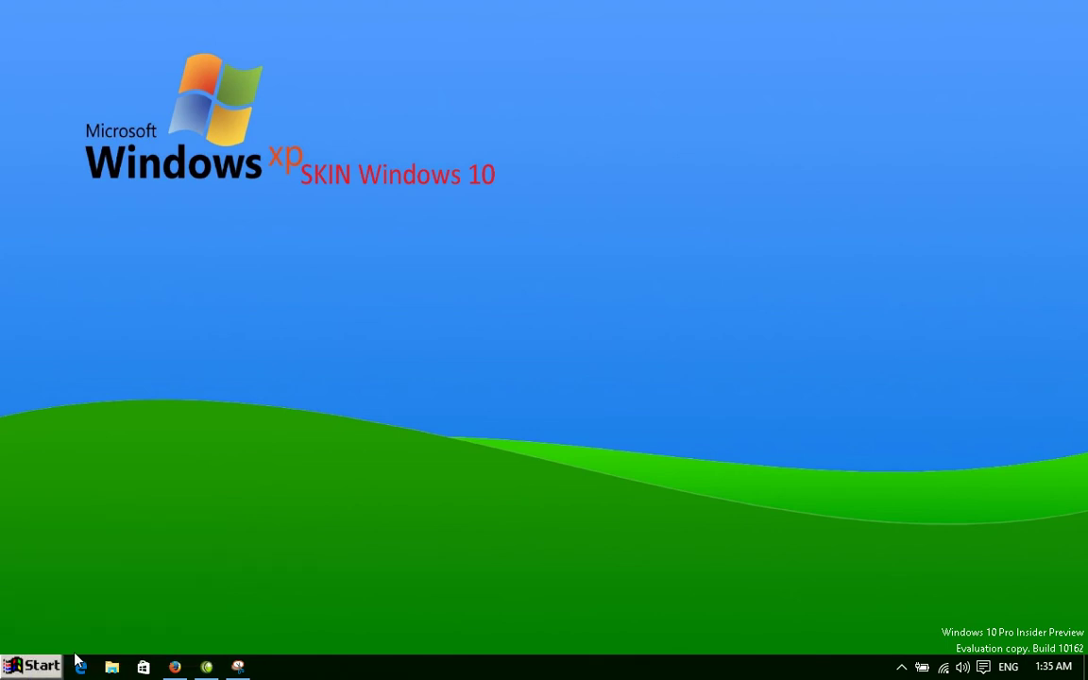
pyautogui.rightClick(13, 671)
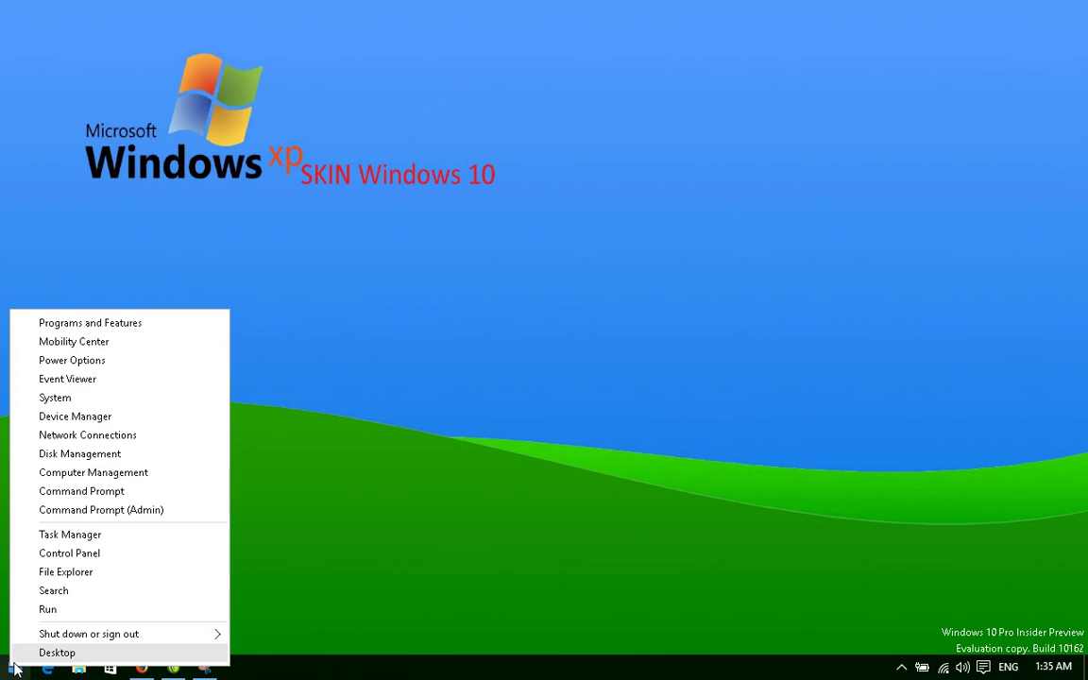
pyautogui.click(14, 669)
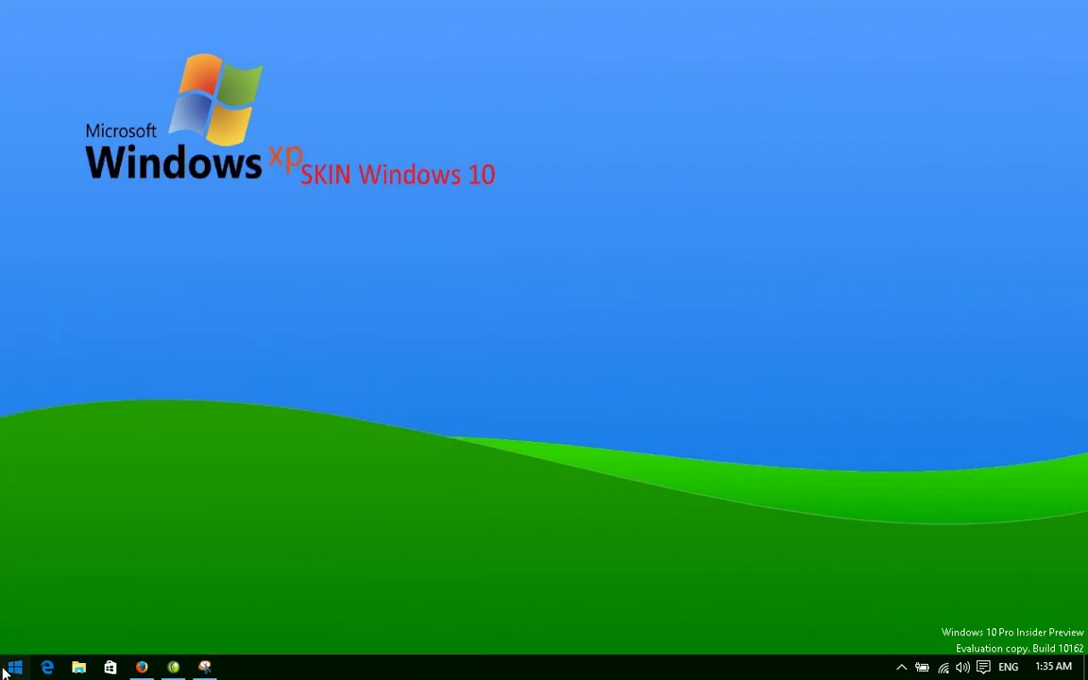
# Step: Open the native Windows 10 Start menu, scroll its list briefly, then close it
pyautogui.click(12, 670)
pyautogui.click(9, 671)
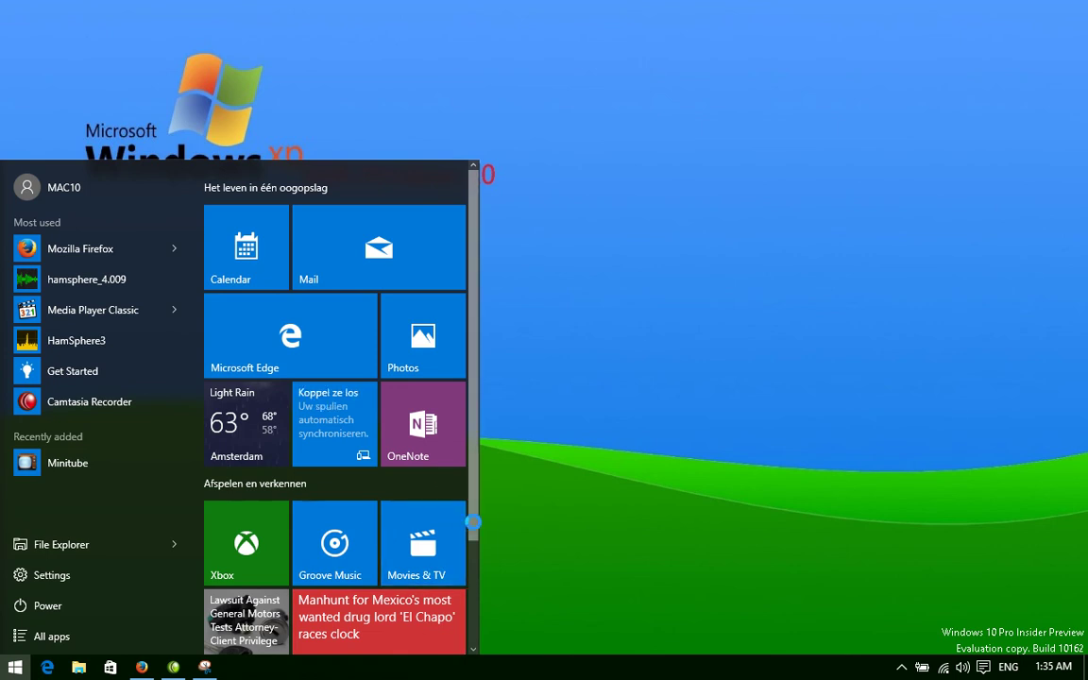
pyautogui.scroll(-3, 469, 586)
pyautogui.scroll(1, 466, 567)
pyautogui.scroll(1, 465, 510)
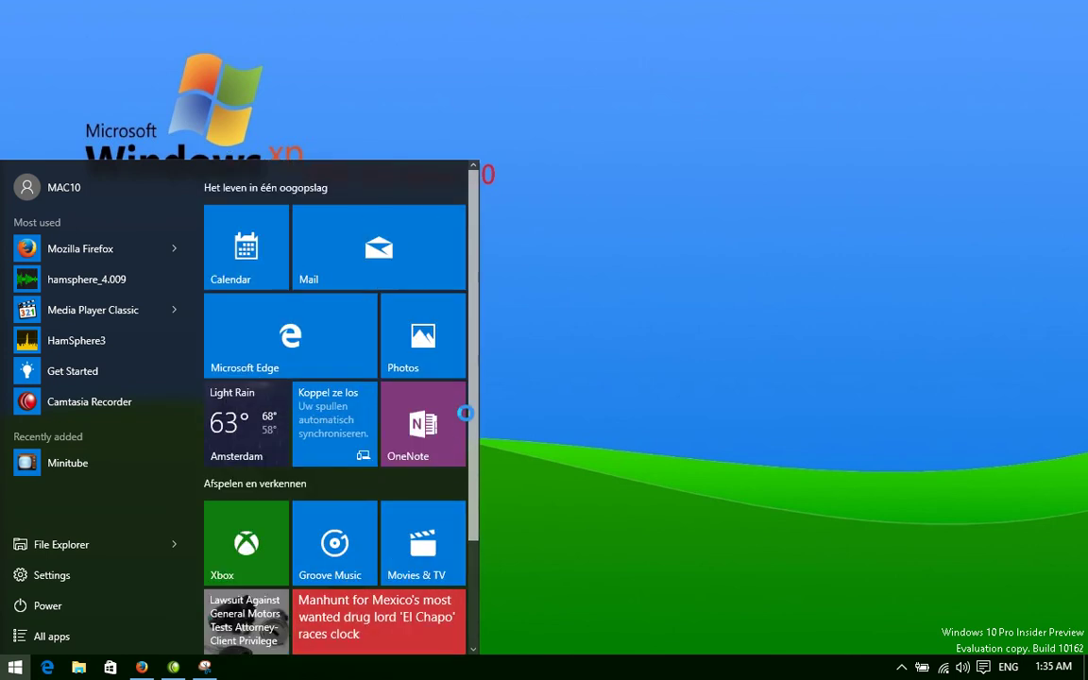
pyautogui.click(554, 418)
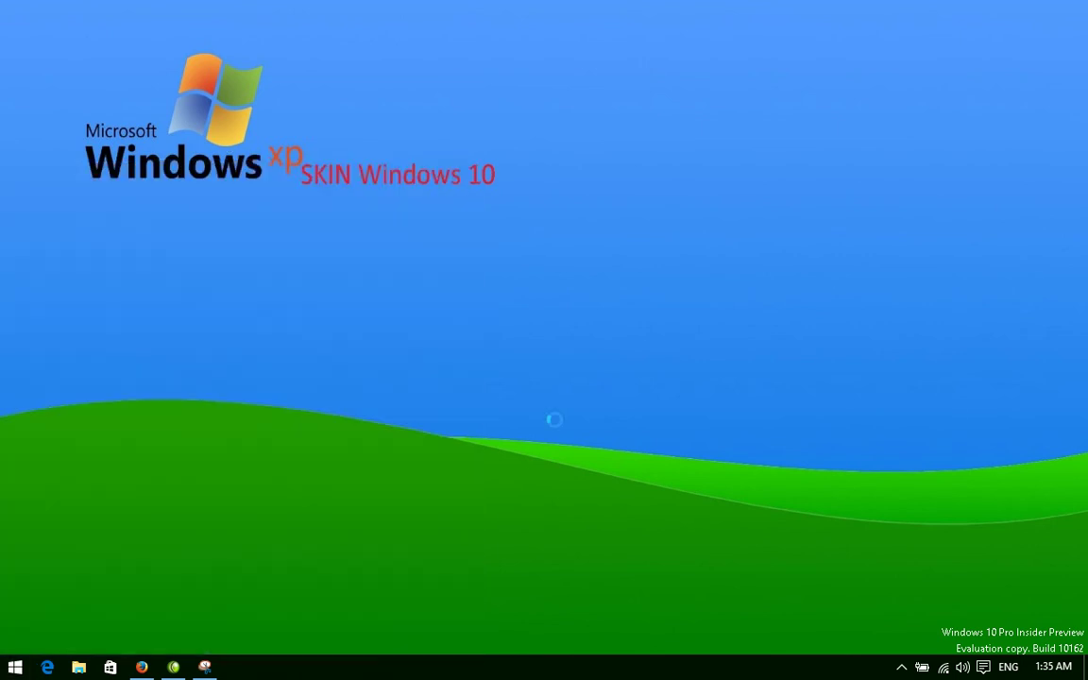
# Step: Reopen Start, go to All apps, scroll to C and expand the Classic Shell folder
pyautogui.click(17, 668)
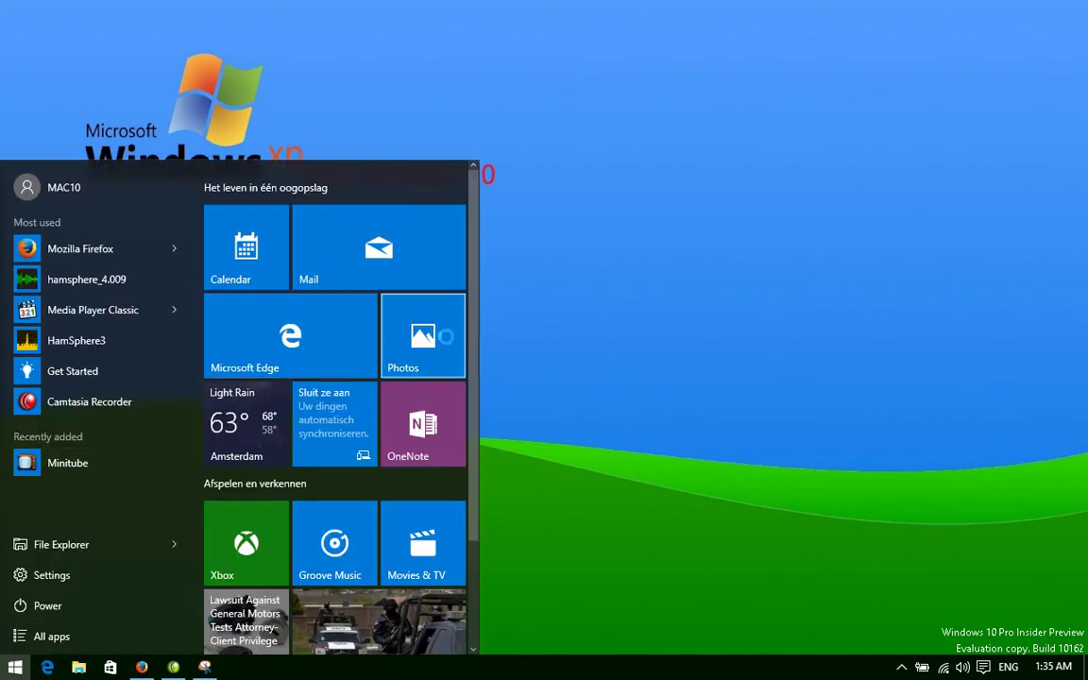
pyautogui.moveTo(469, 351); pyautogui.dragTo(469, 434)
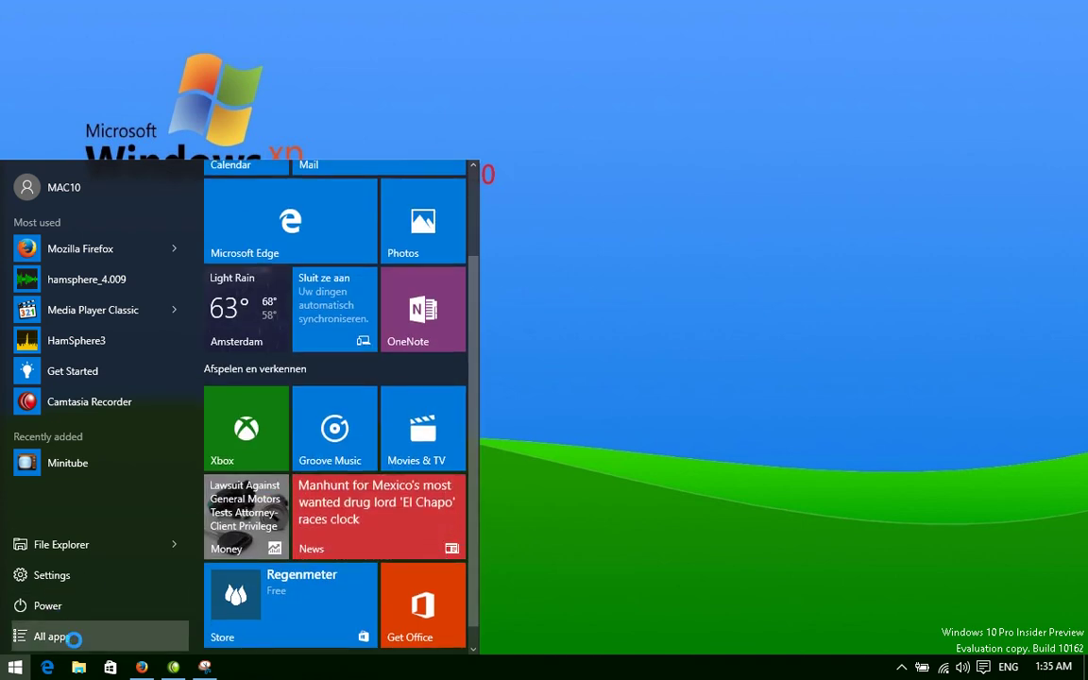
pyautogui.click(73, 640)
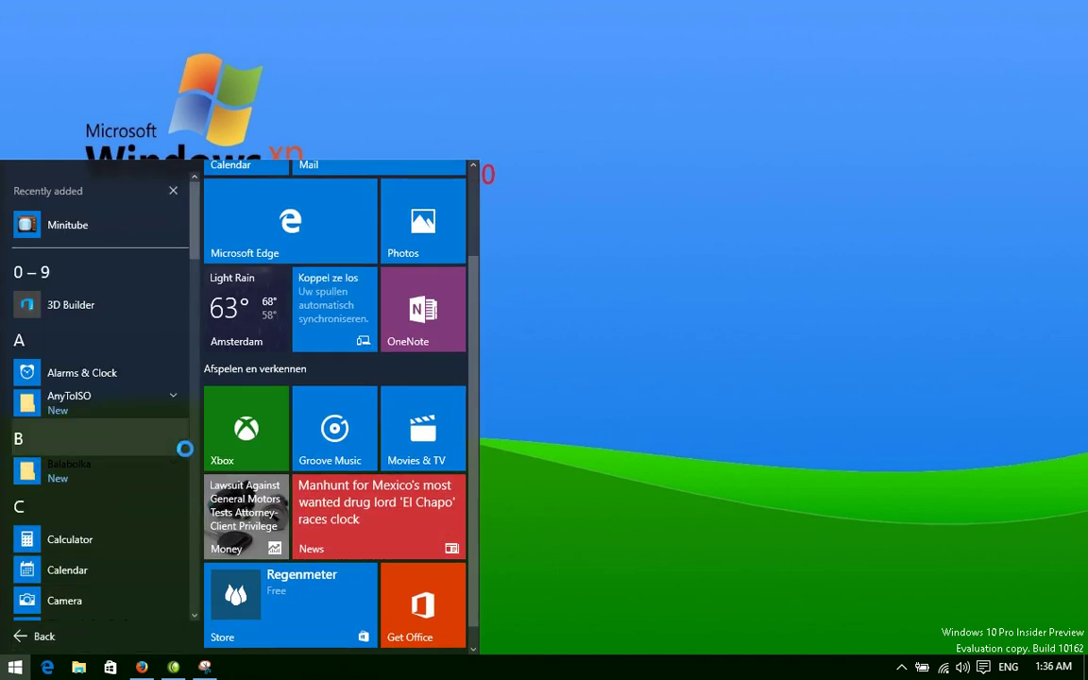
pyautogui.scroll(-5, 189, 451)
pyautogui.scroll(-5, 190, 472)
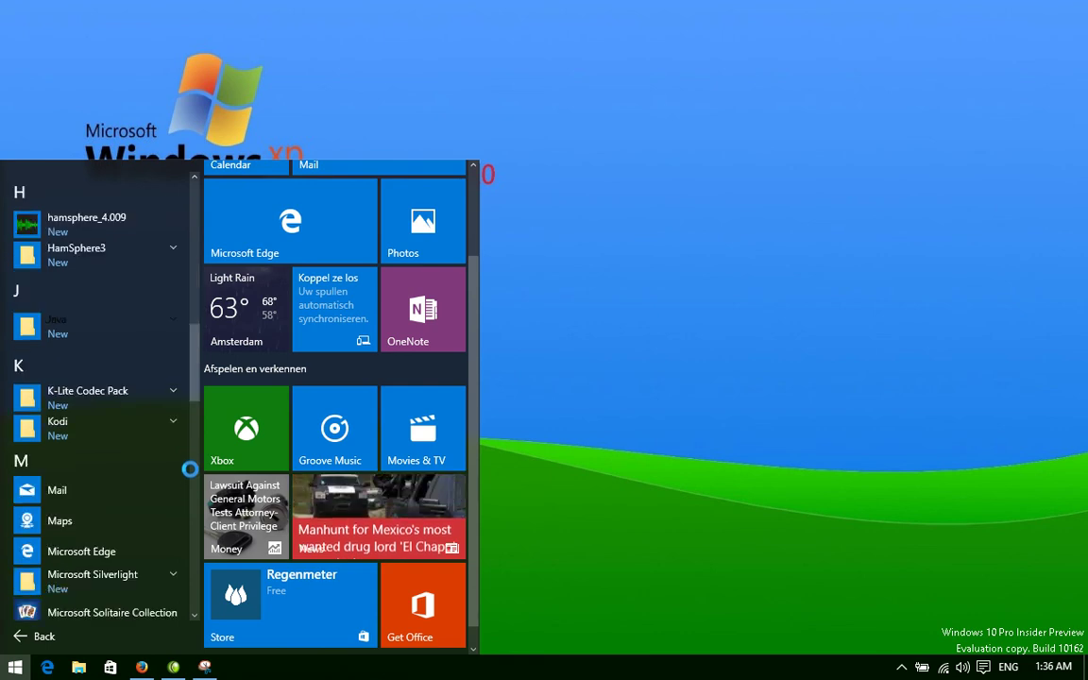
pyautogui.moveTo(195, 383); pyautogui.dragTo(193, 297)
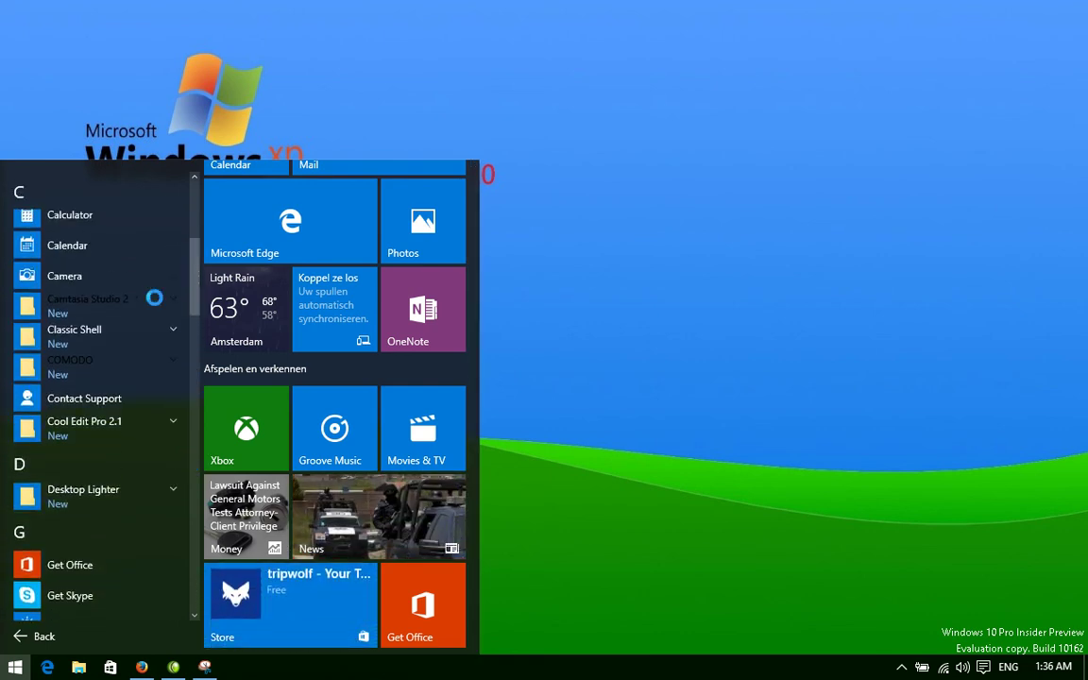
pyautogui.click(78, 328)
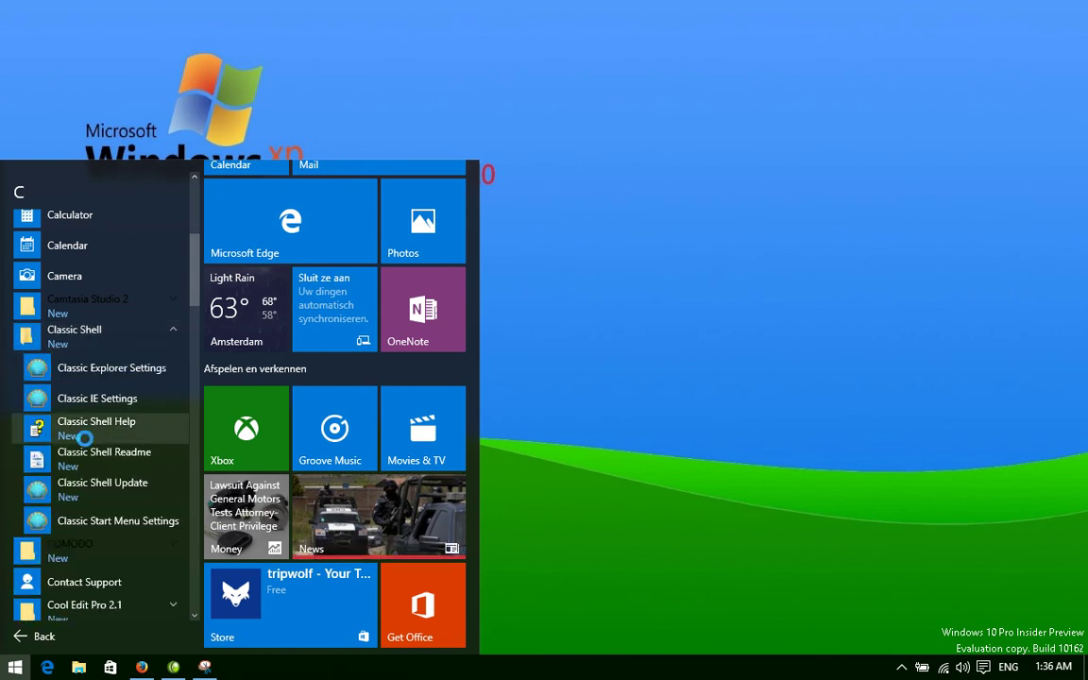
# Step: Launch Classic Start Menu Settings, untick Replace Start button, and apply with OK
pyautogui.click(85, 521)
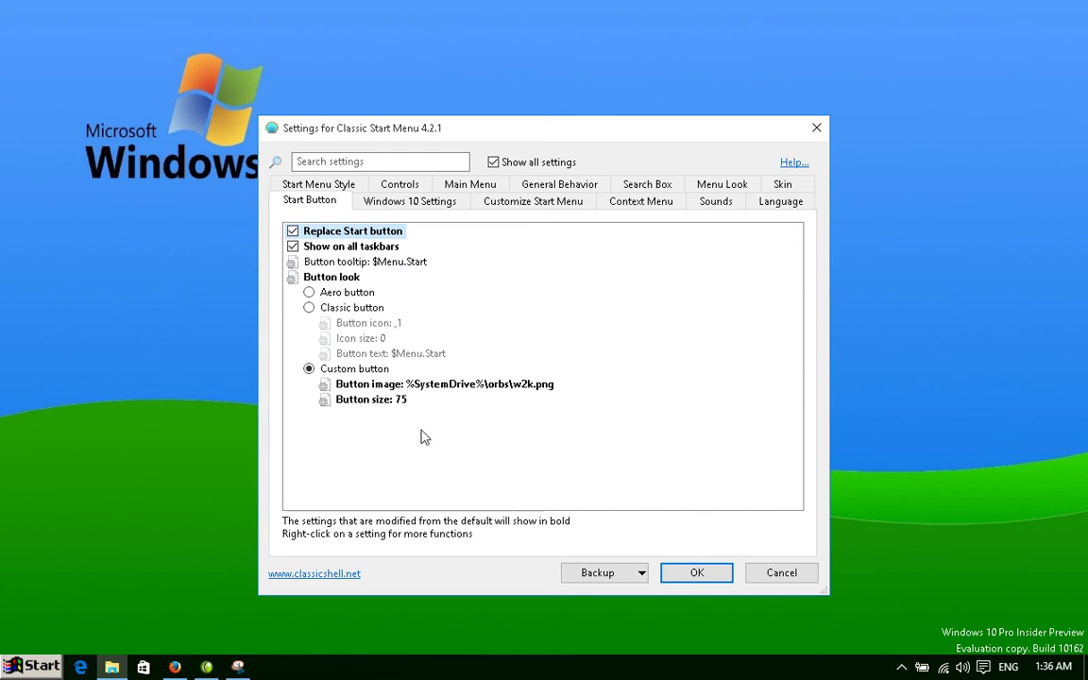
pyautogui.click(295, 231)
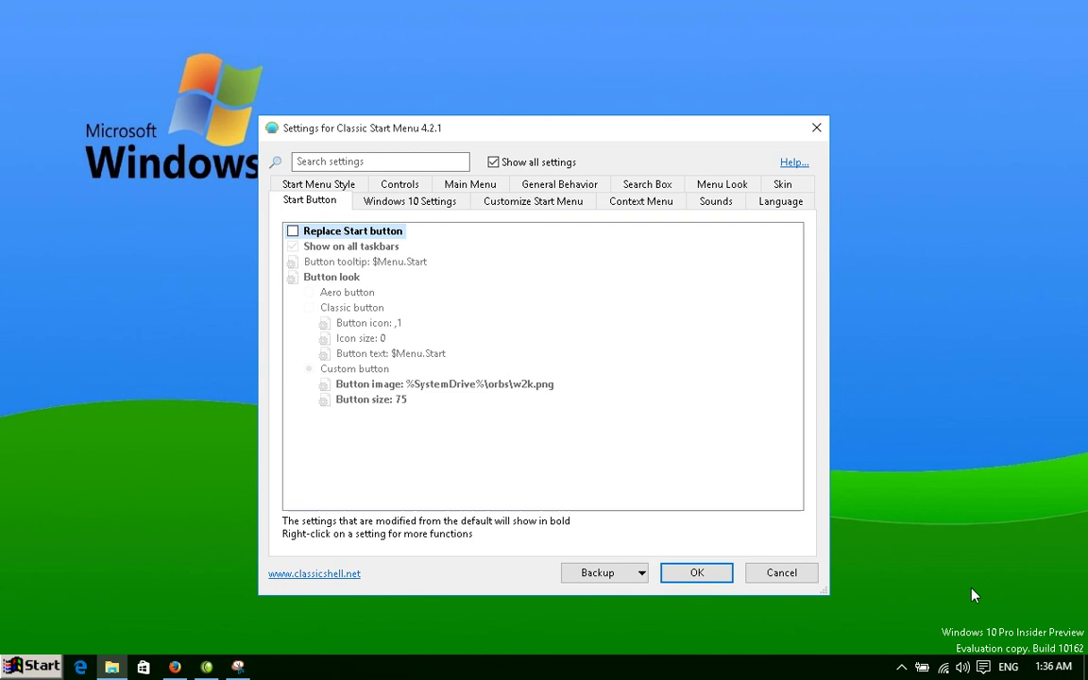
pyautogui.click(704, 573)
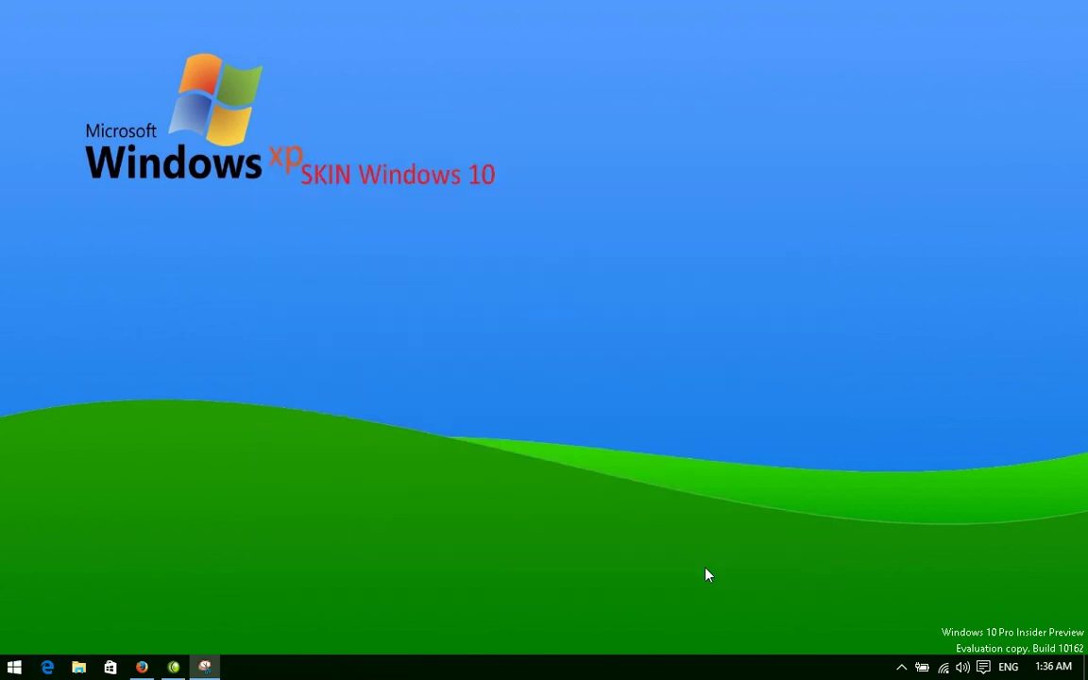
# Step: Move the taskbar to the top edge and open the classic Start menu from it
pyautogui.click(5, 672)
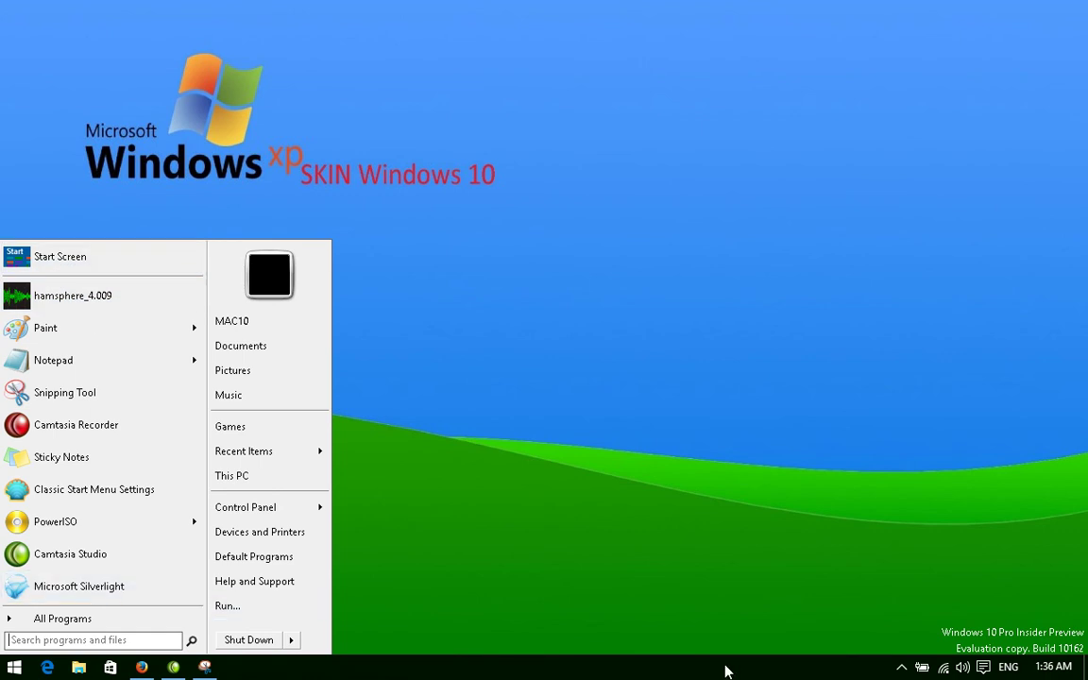
pyautogui.moveTo(727, 671); pyautogui.dragTo(898, 9)
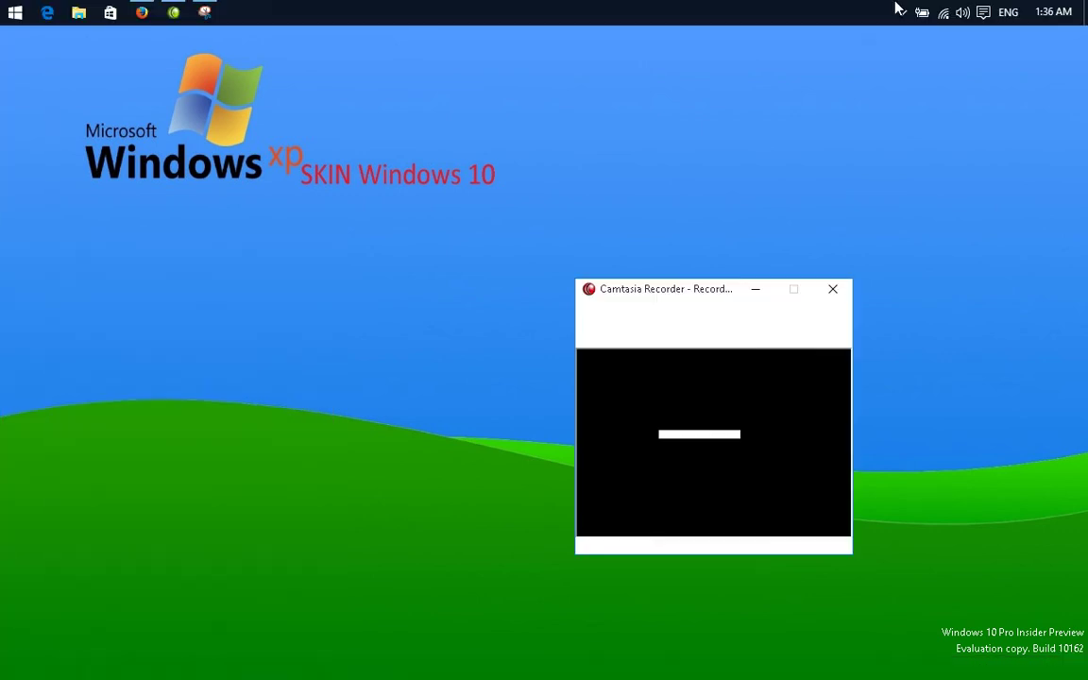
pyautogui.click(12, 15)
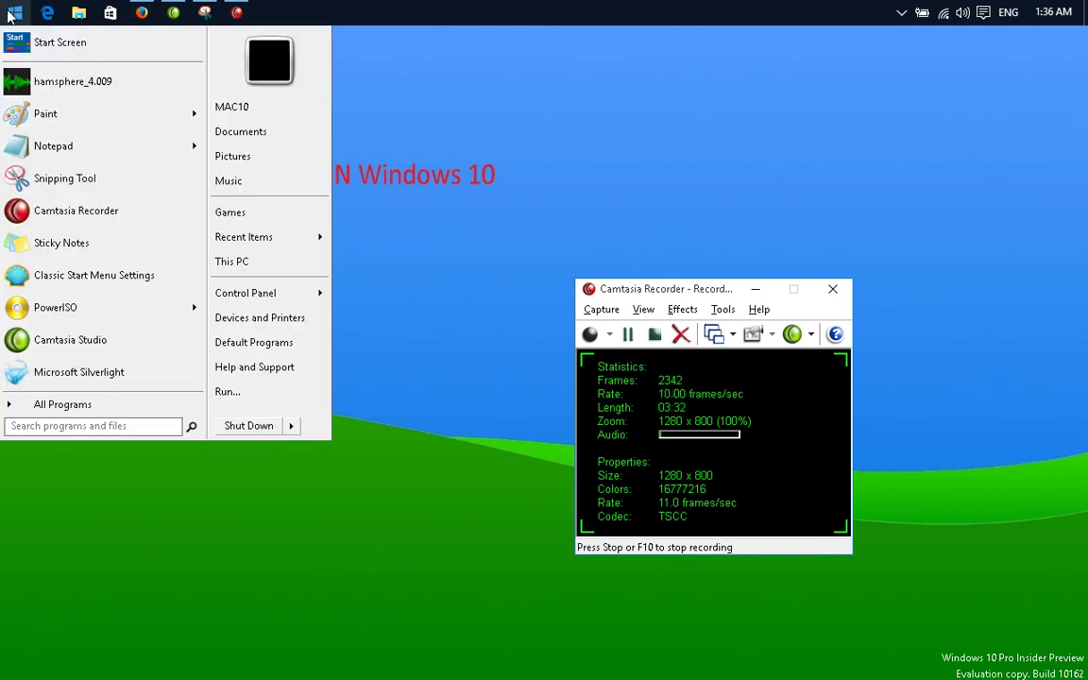
pyautogui.click(11, 15)
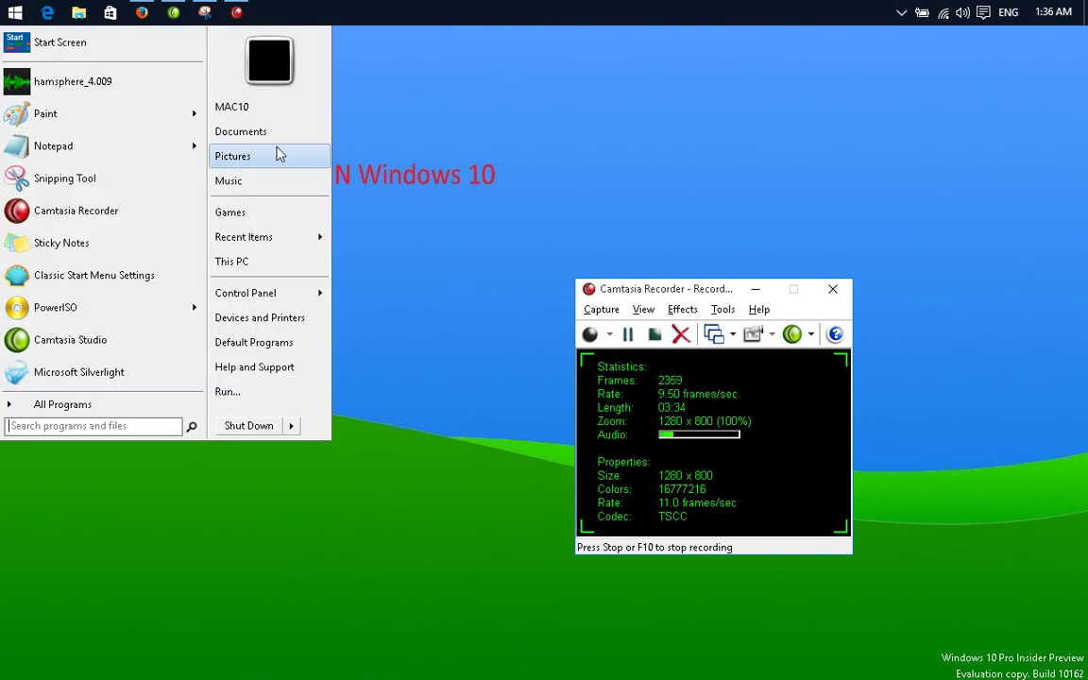
# Step: Run RocketDock.exe from C:\RocketDock via This PC, then minimize the Explorer window
pyautogui.click(269, 264)
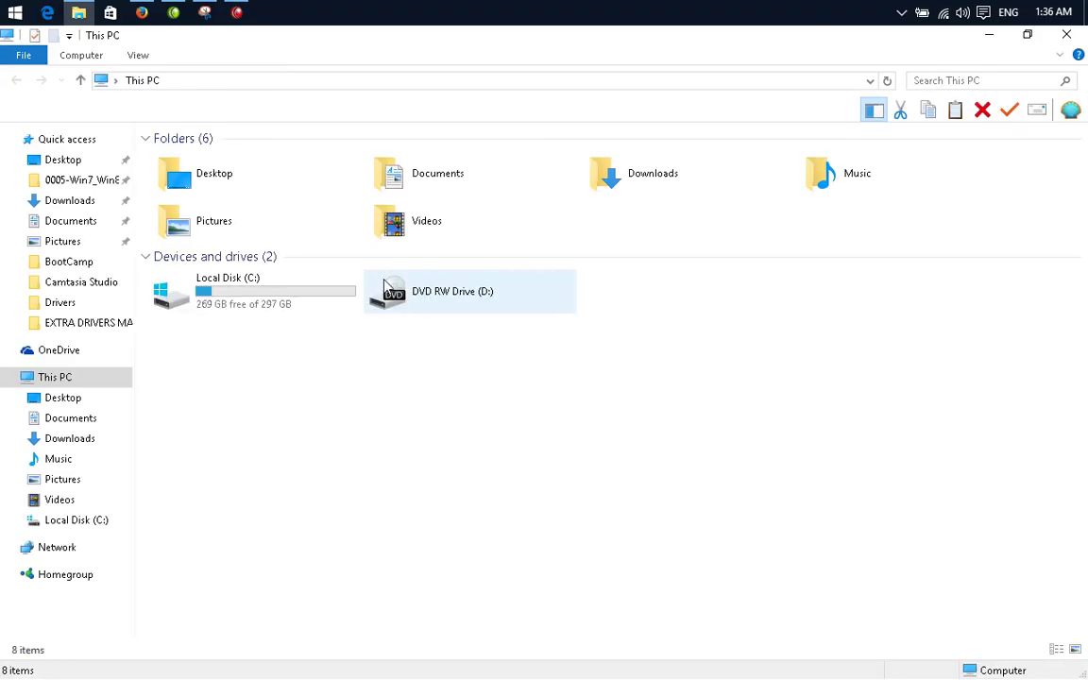
pyautogui.doubleClick(251, 305)
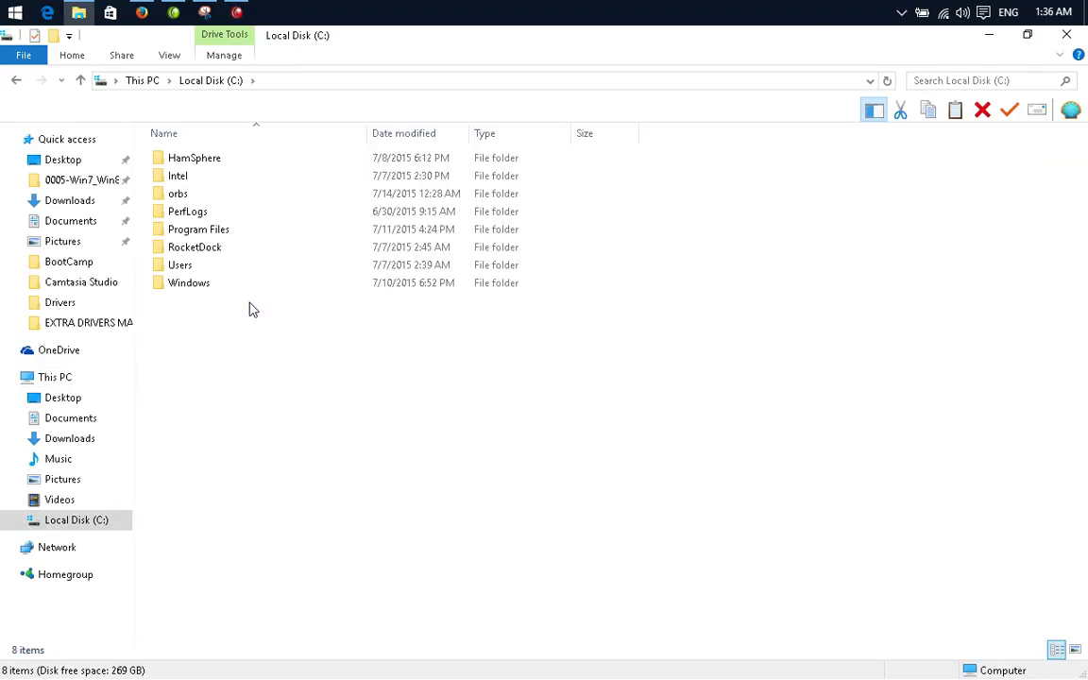
pyautogui.doubleClick(189, 250)
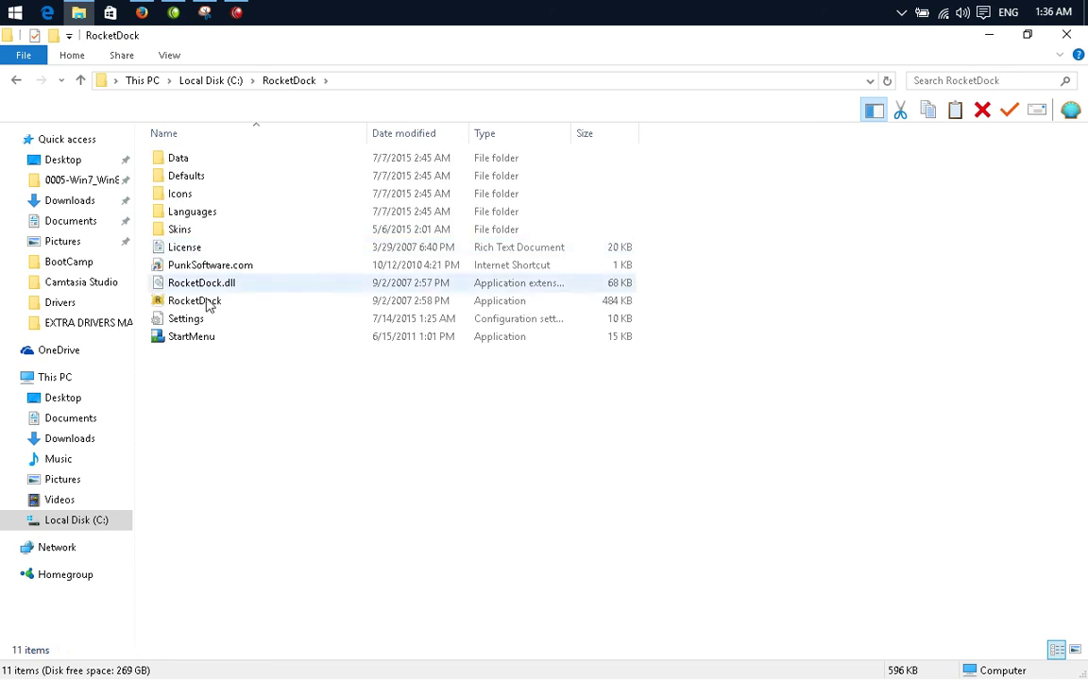
pyautogui.click(179, 304)
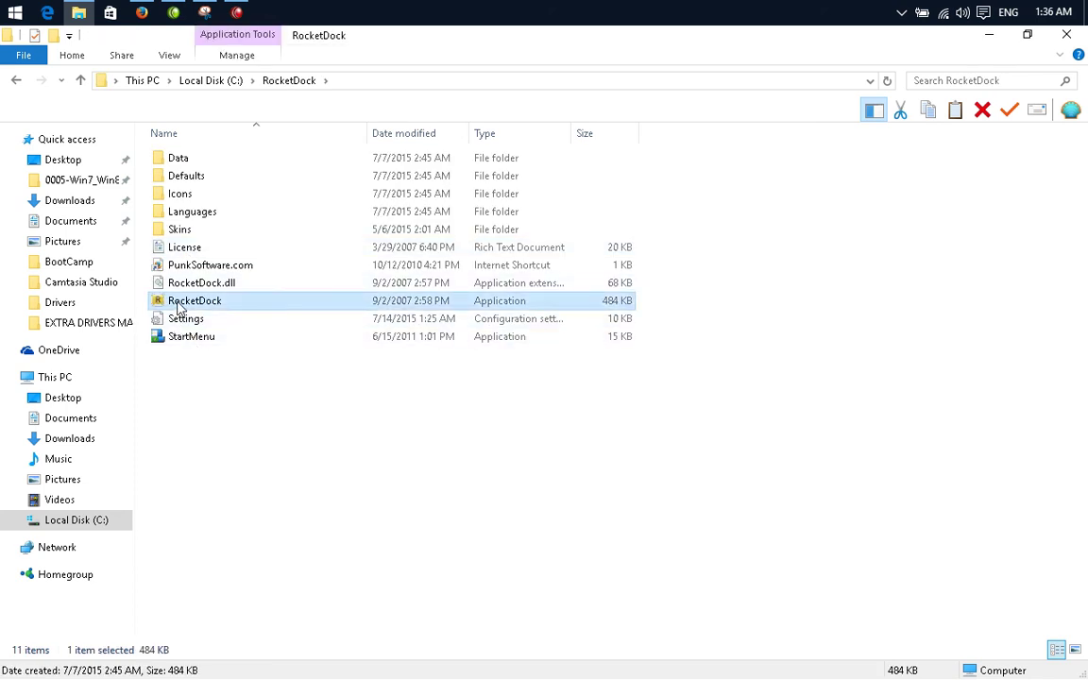
pyautogui.doubleClick(177, 305)
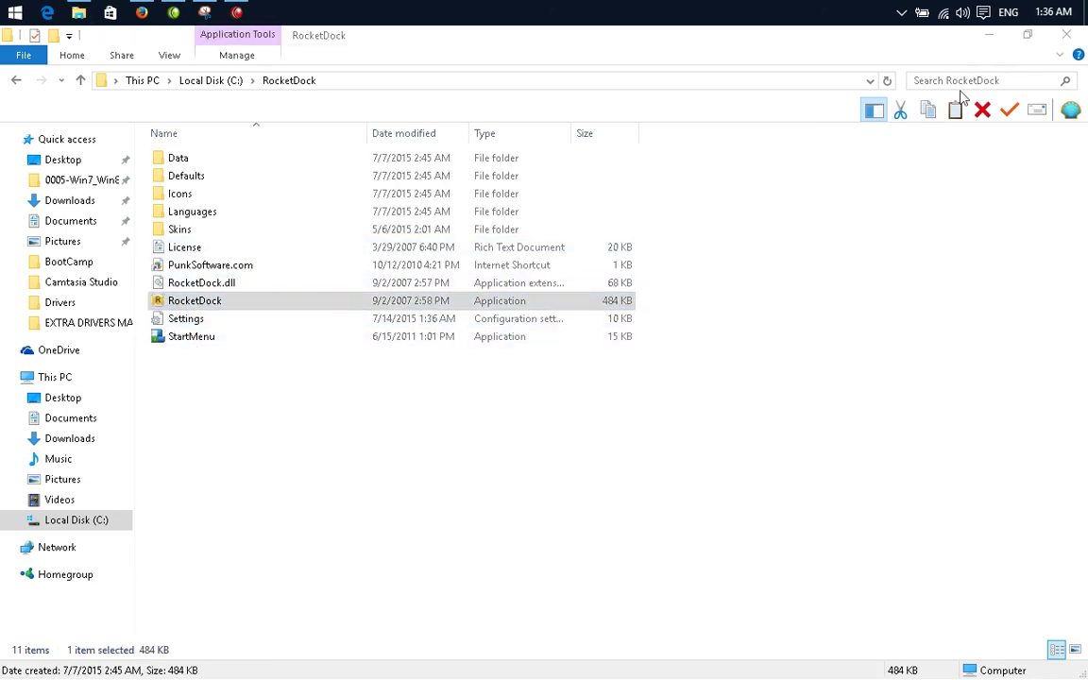
pyautogui.click(988, 36)
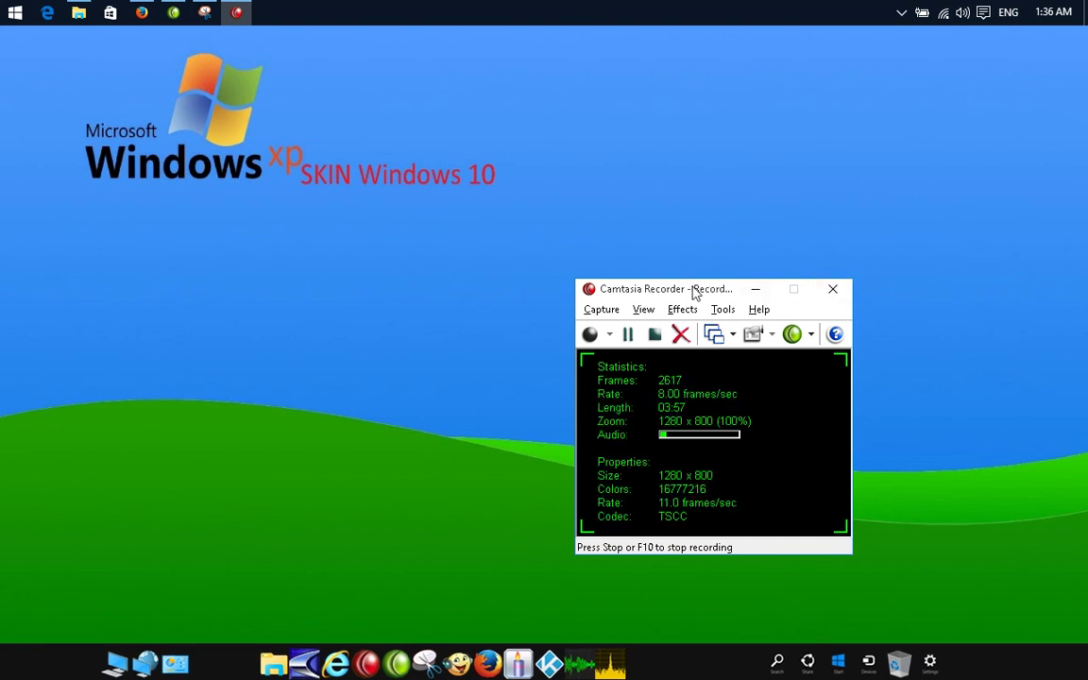
pyautogui.moveTo(705, 294); pyautogui.dragTo(717, 293)
pyautogui.click(767, 290)
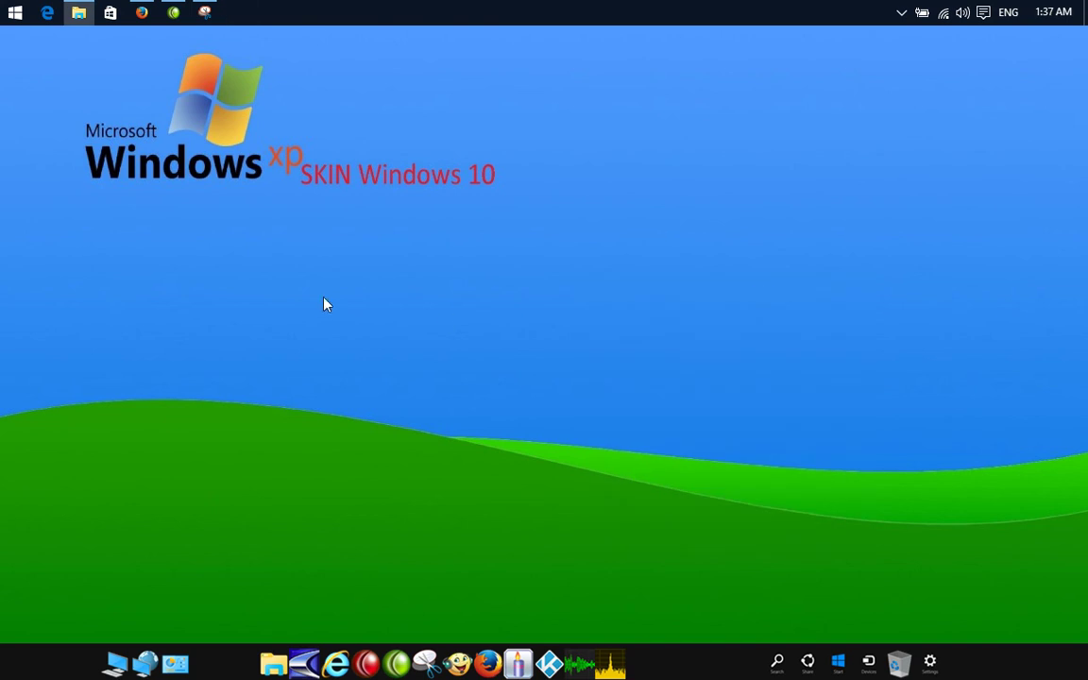
pyautogui.click(12, 14)
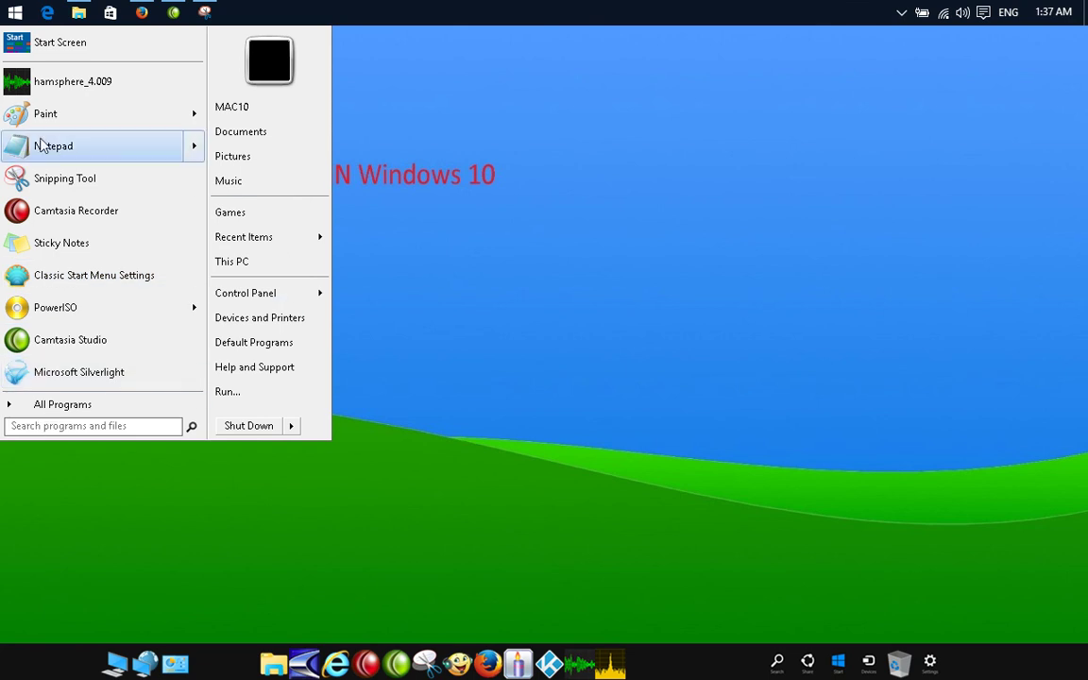
pyautogui.click(79, 38)
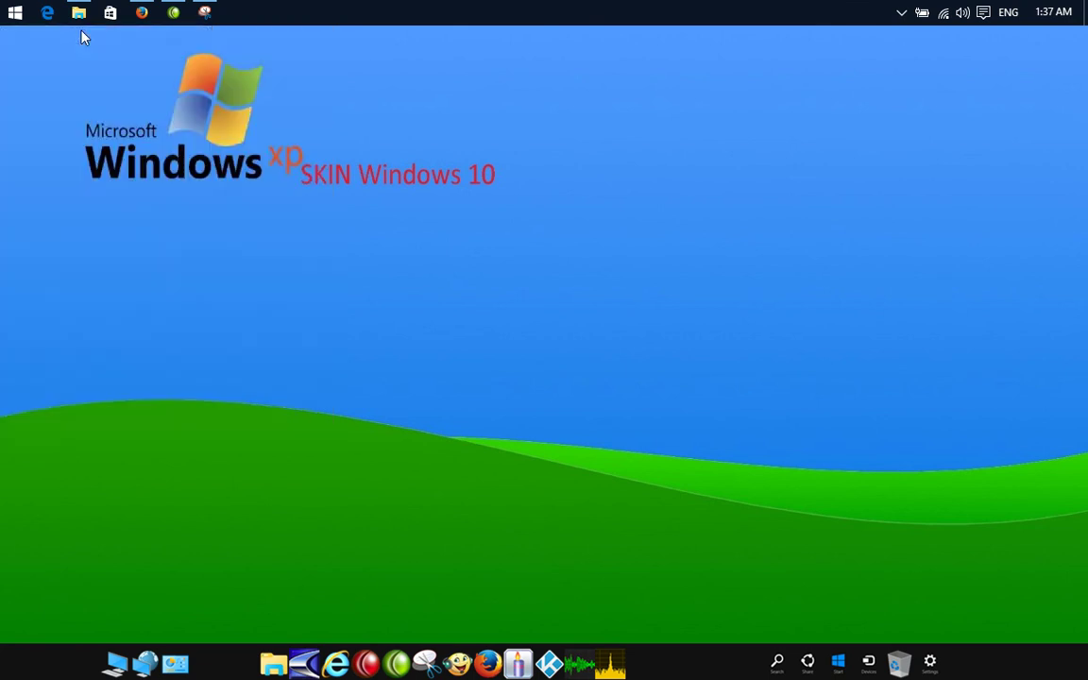
pyautogui.click(14, 13)
# Step: Turn on Tablet mode from the Action Center and close the panel
pyautogui.click(983, 13)
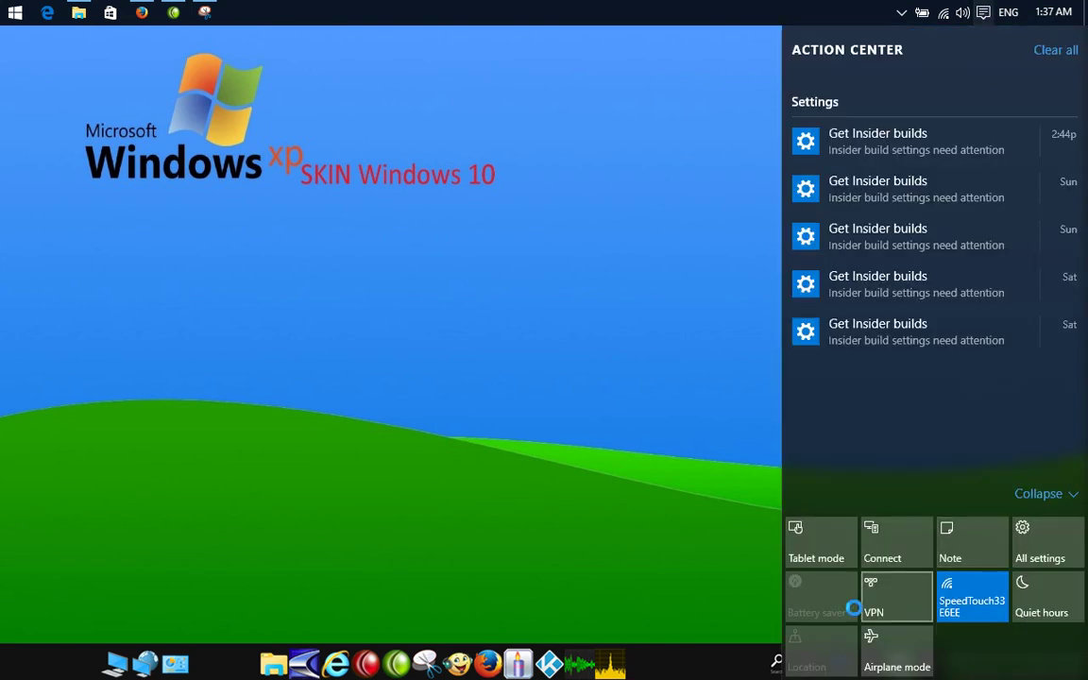
pyautogui.click(822, 541)
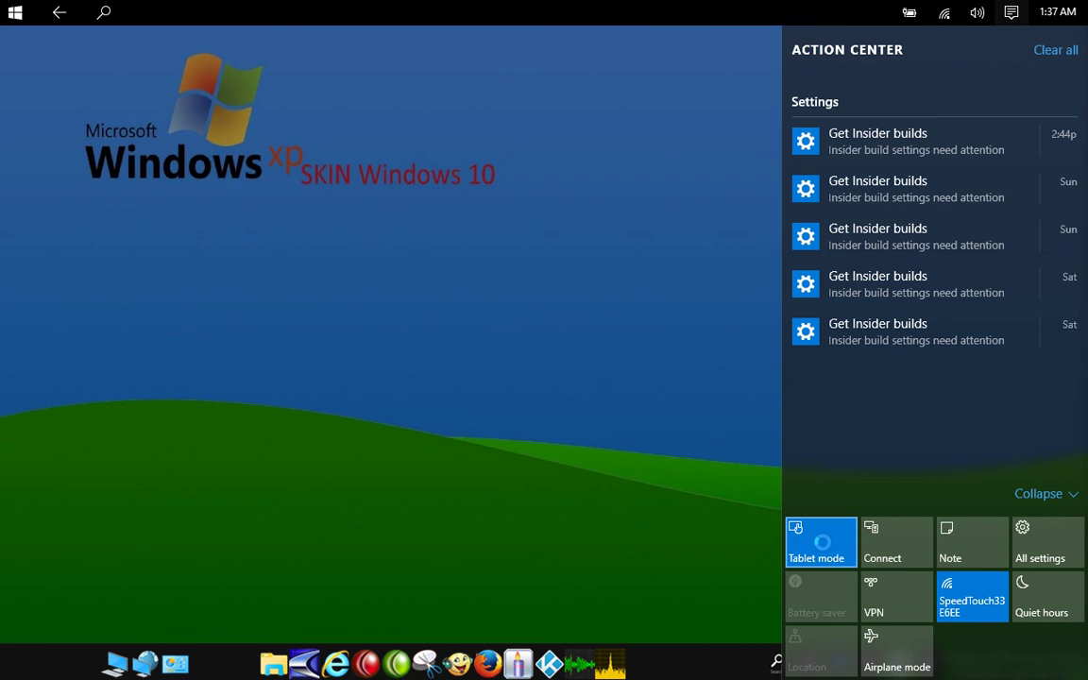
pyautogui.click(303, 253)
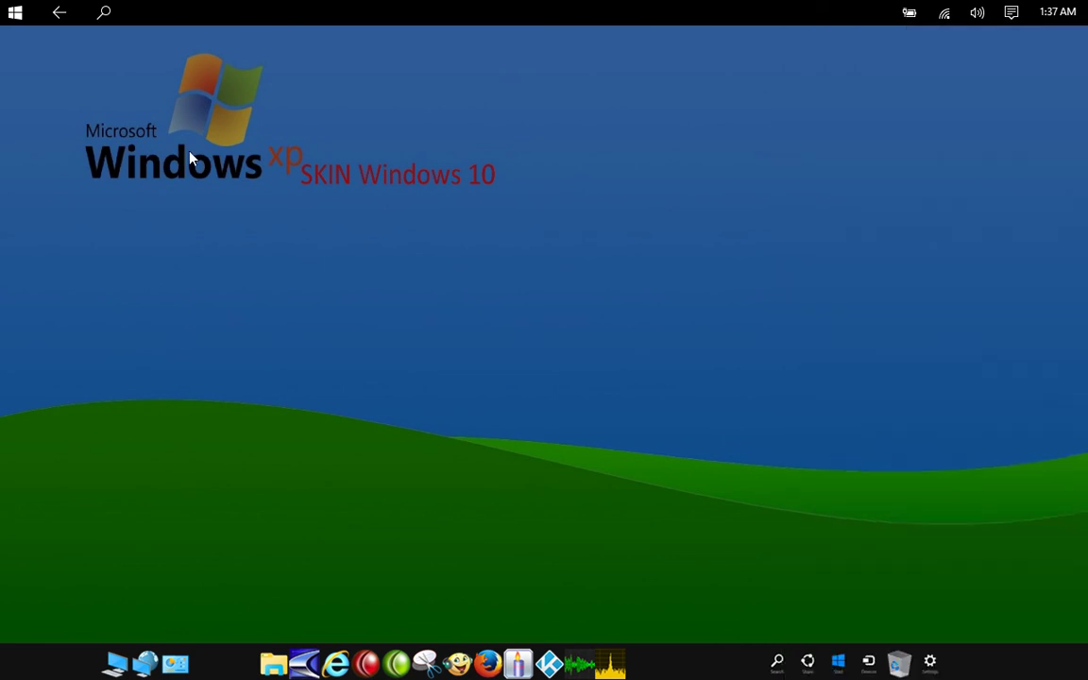
# Step: Open the full-screen tablet Start, toggle its side pane, then return to the classic Start menu
pyautogui.click(15, 15)
pyautogui.click(15, 13)
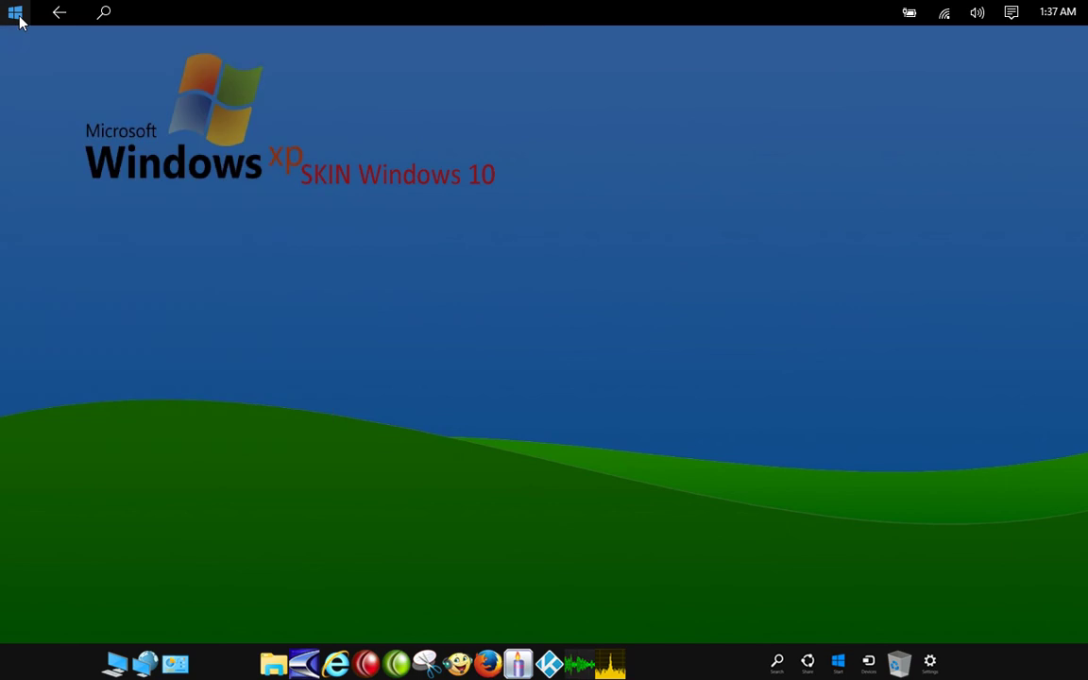
pyautogui.click(59, 12)
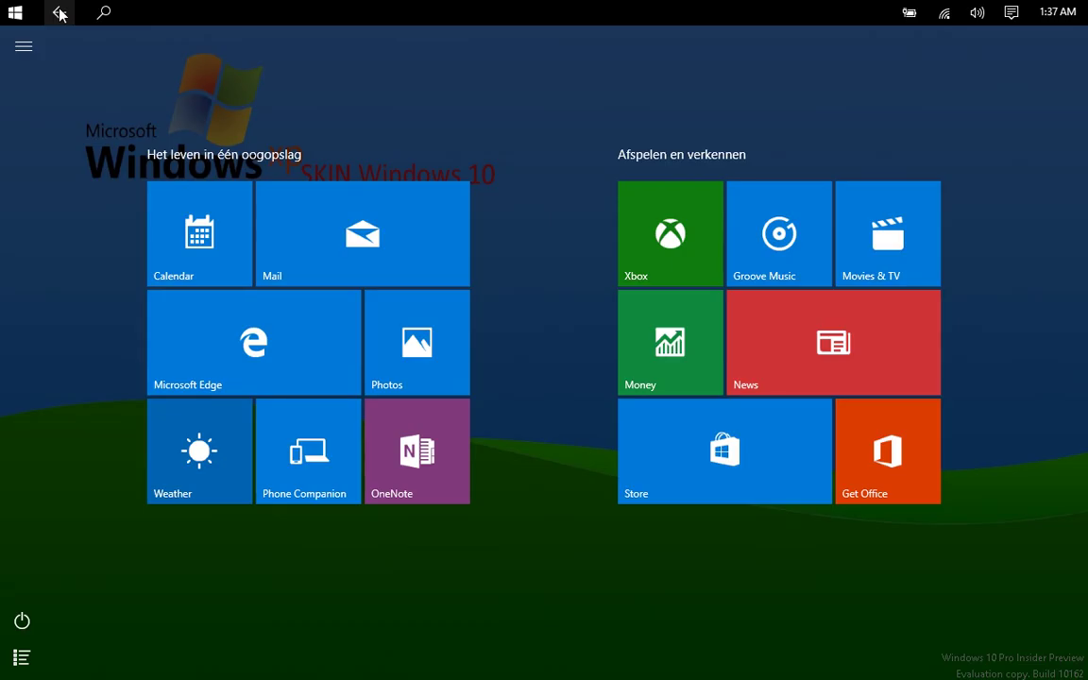
pyautogui.click(24, 46)
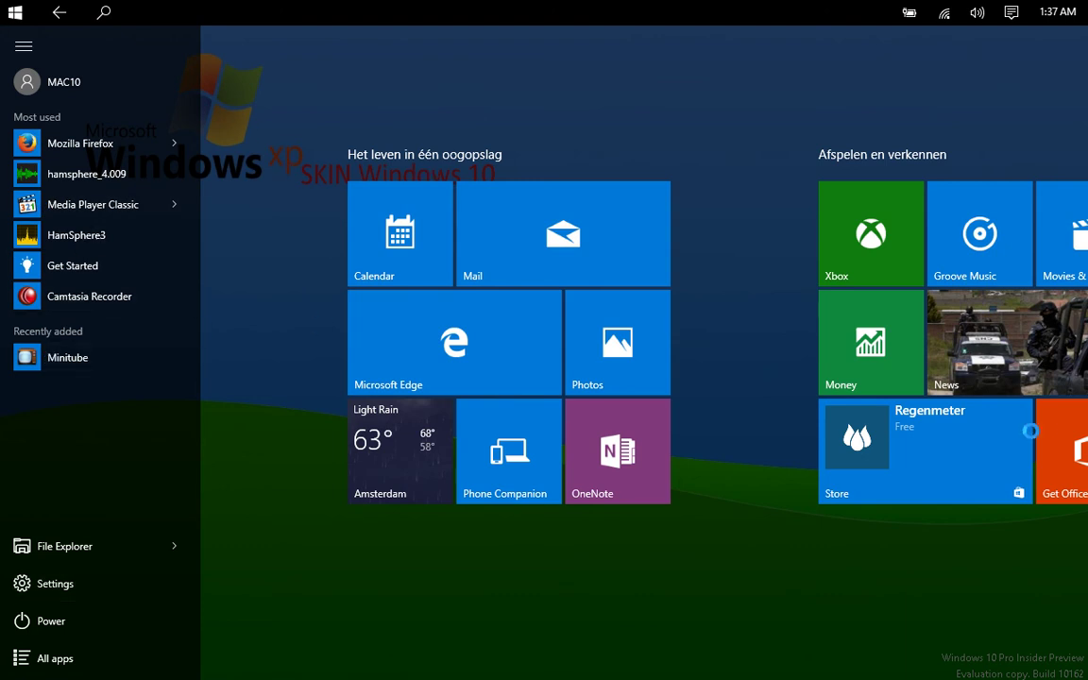
pyautogui.click(1012, 337)
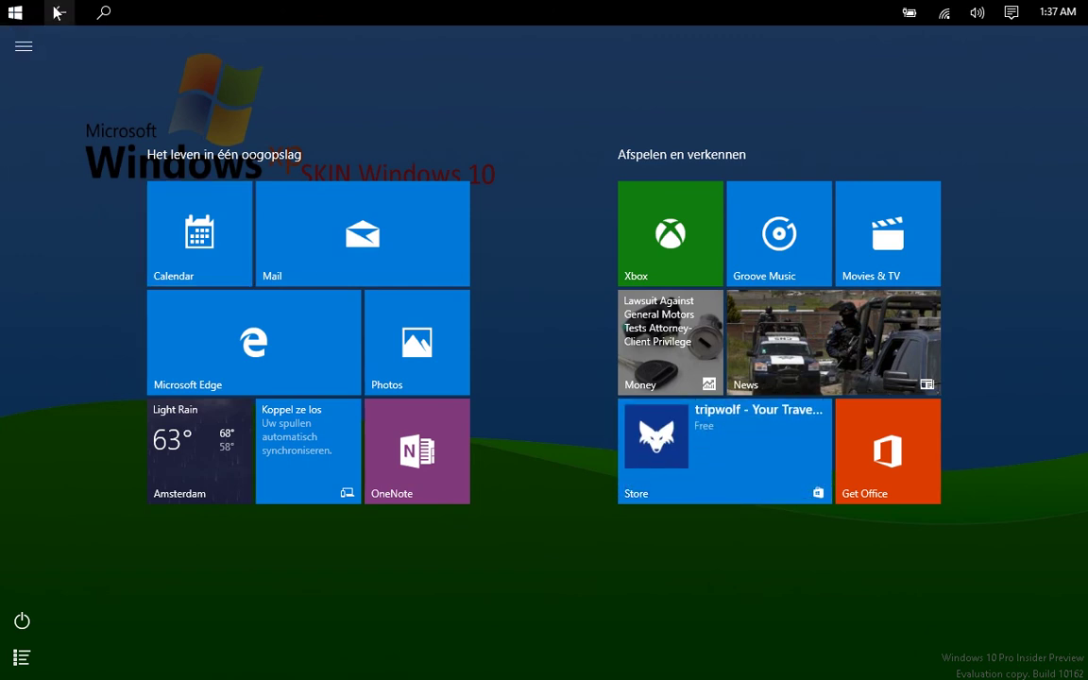
pyautogui.click(23, 44)
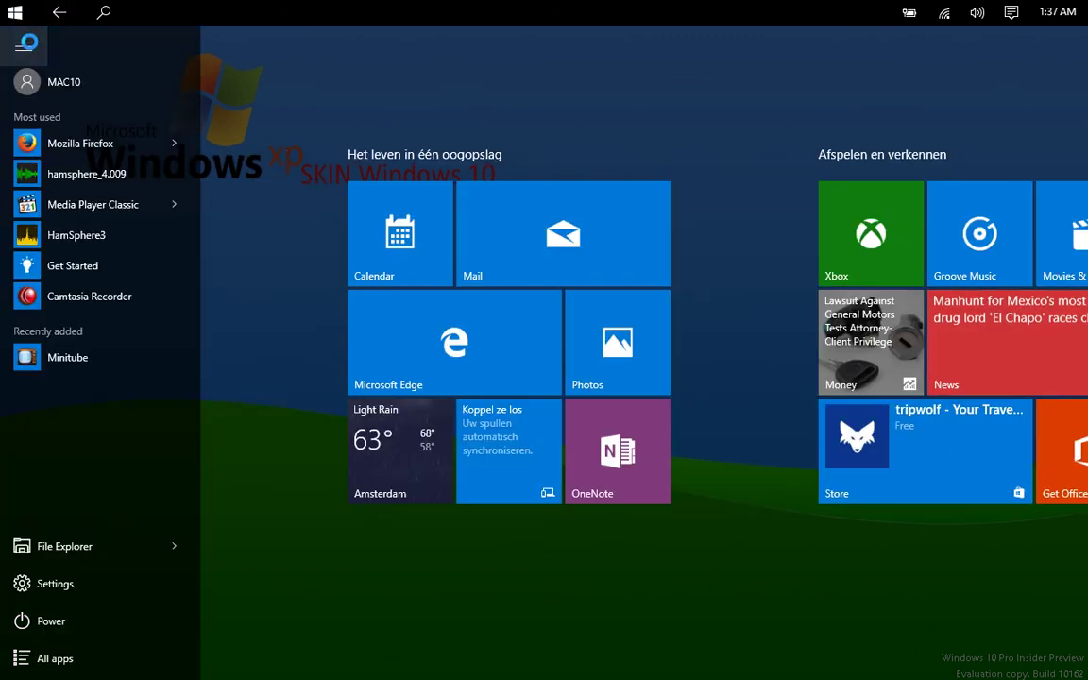
pyautogui.click(18, 14)
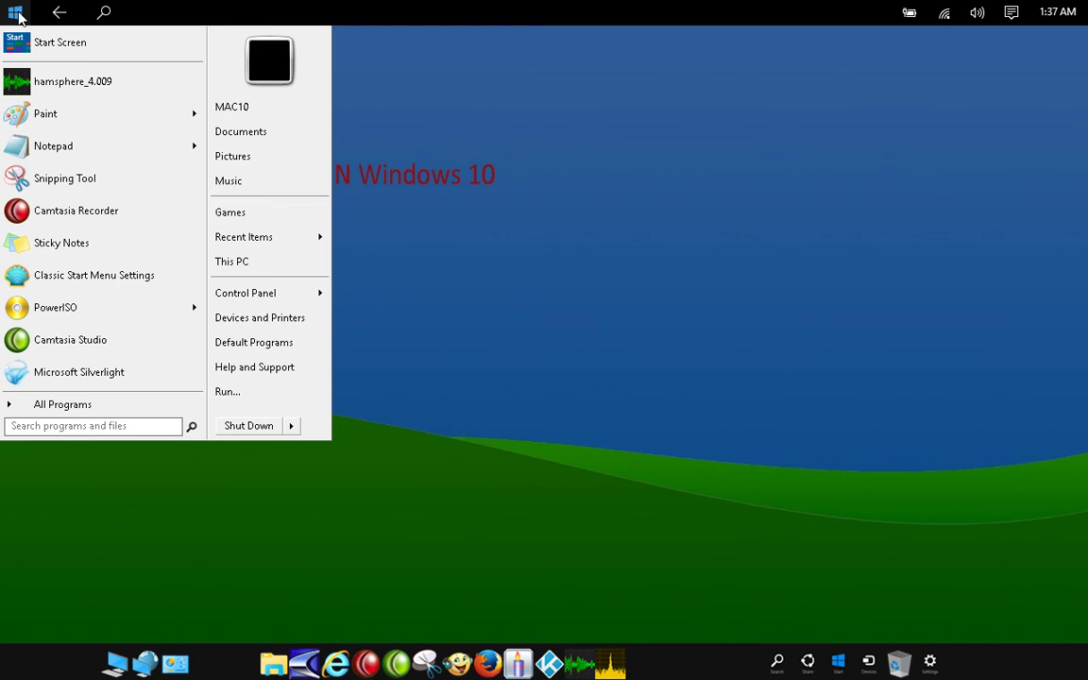
# Step: Turn off Tablet mode from the Action Center quick actions to restore the regular desktop and taskbar
pyautogui.click(1012, 16)
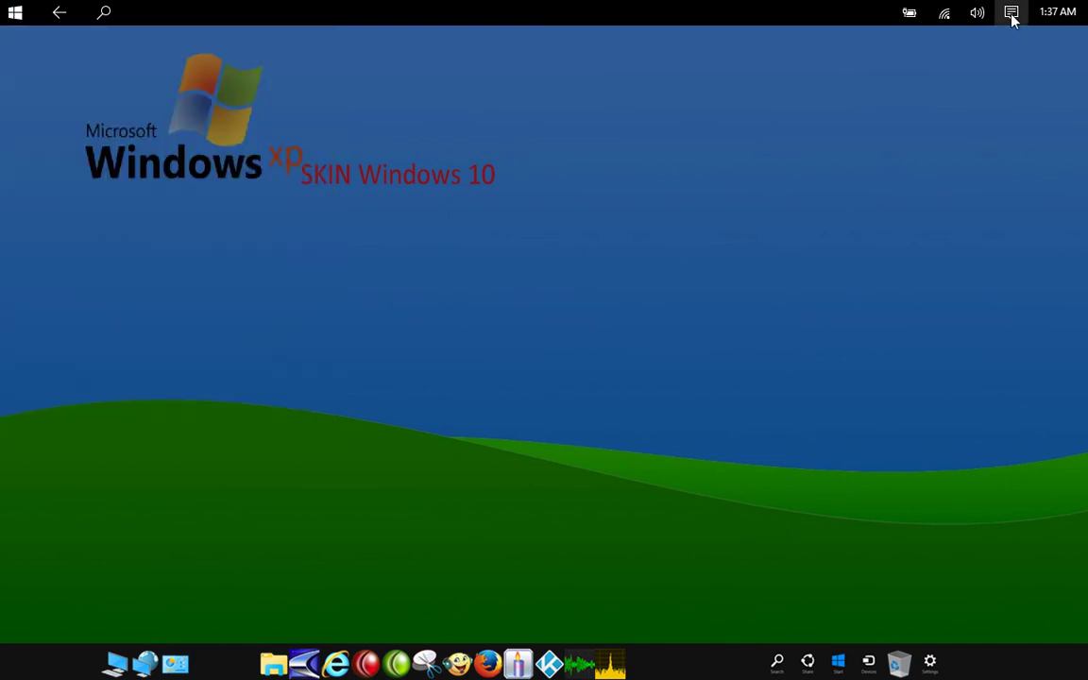
pyautogui.click(1012, 16)
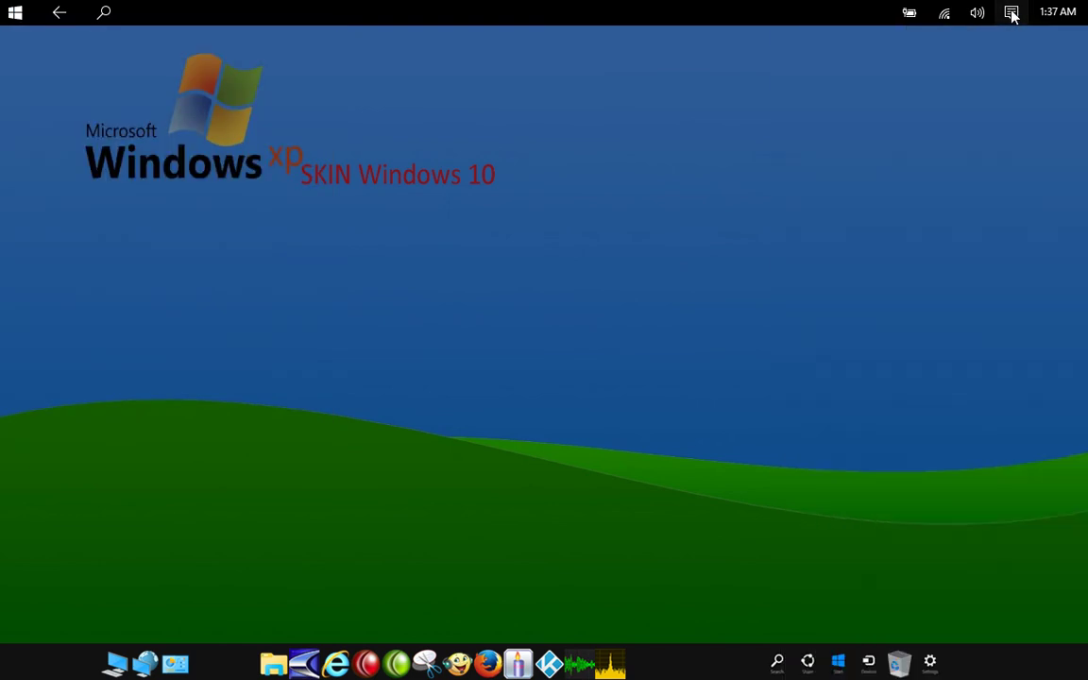
pyautogui.click(1012, 12)
pyautogui.click(790, 548)
pyautogui.click(532, 479)
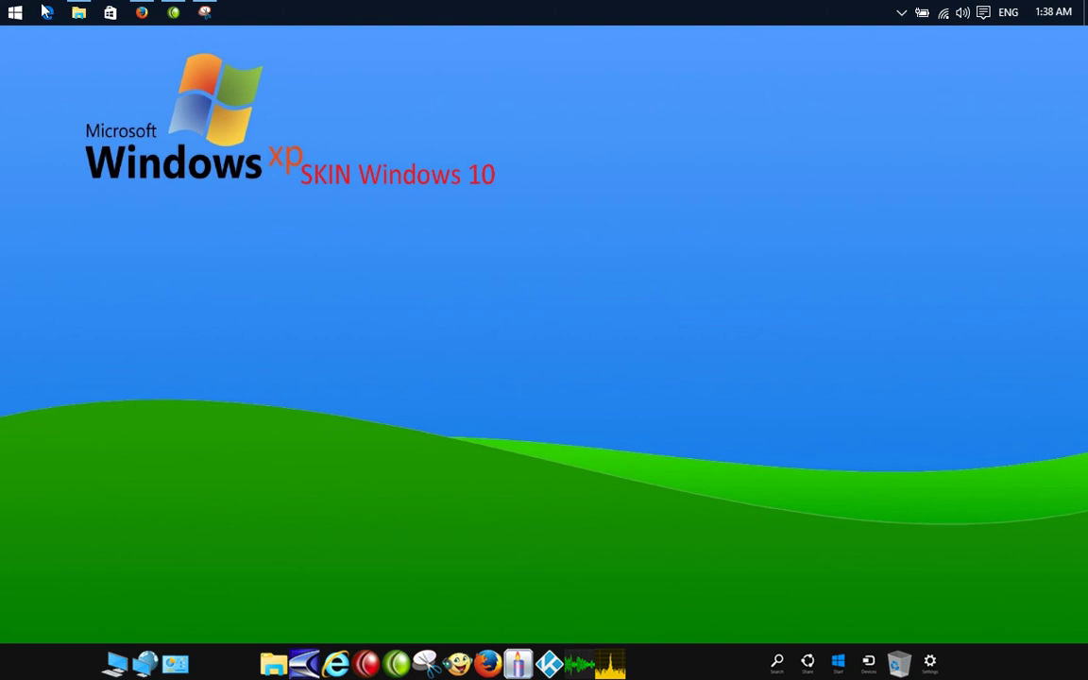
pyautogui.click(14, 12)
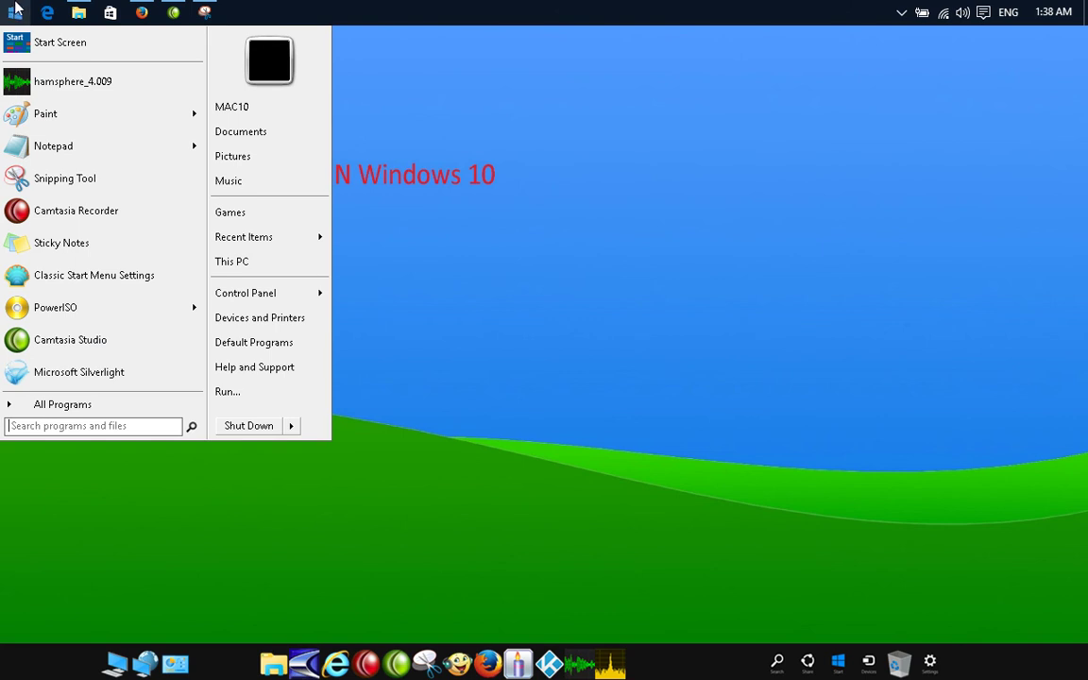
pyautogui.click(14, 12)
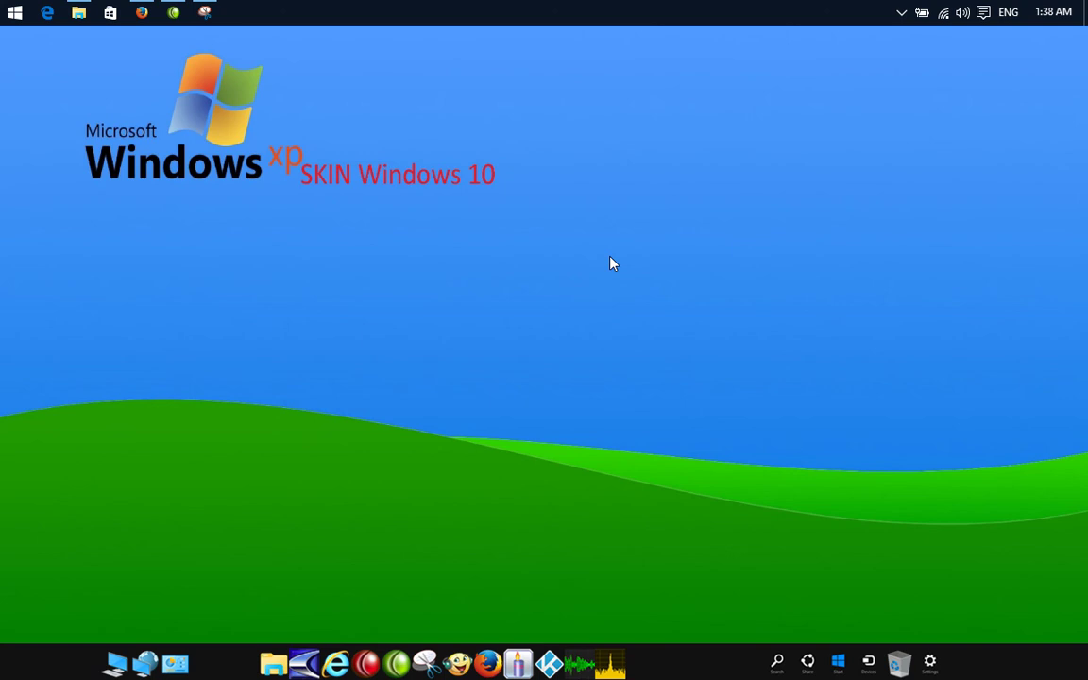
pyautogui.click(902, 14)
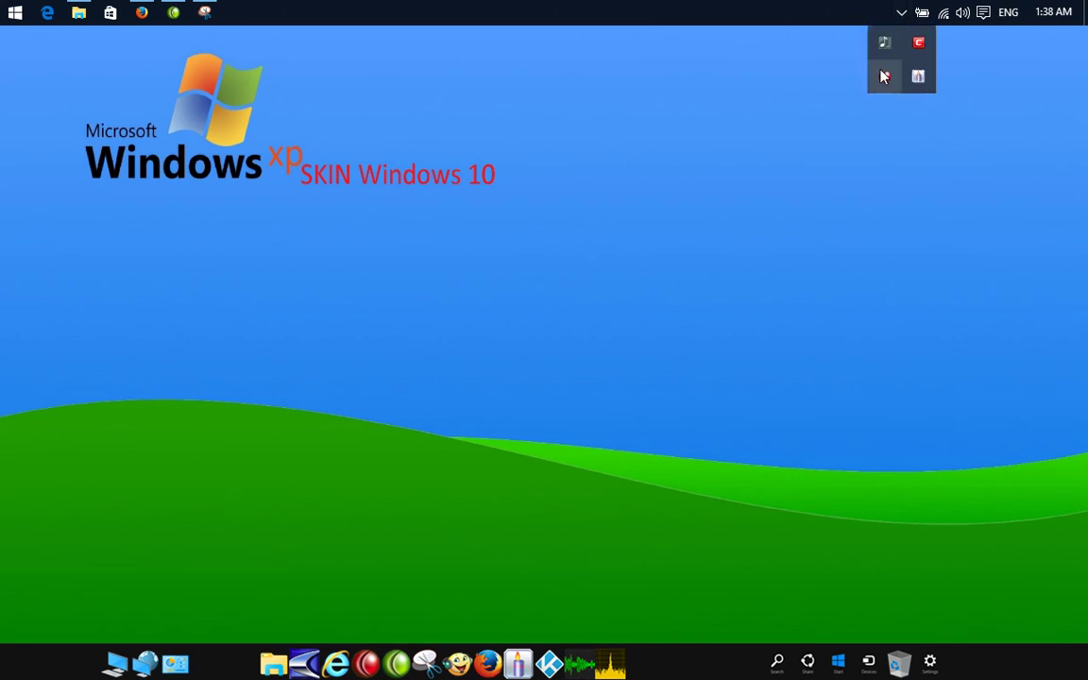
pyautogui.click(884, 76)
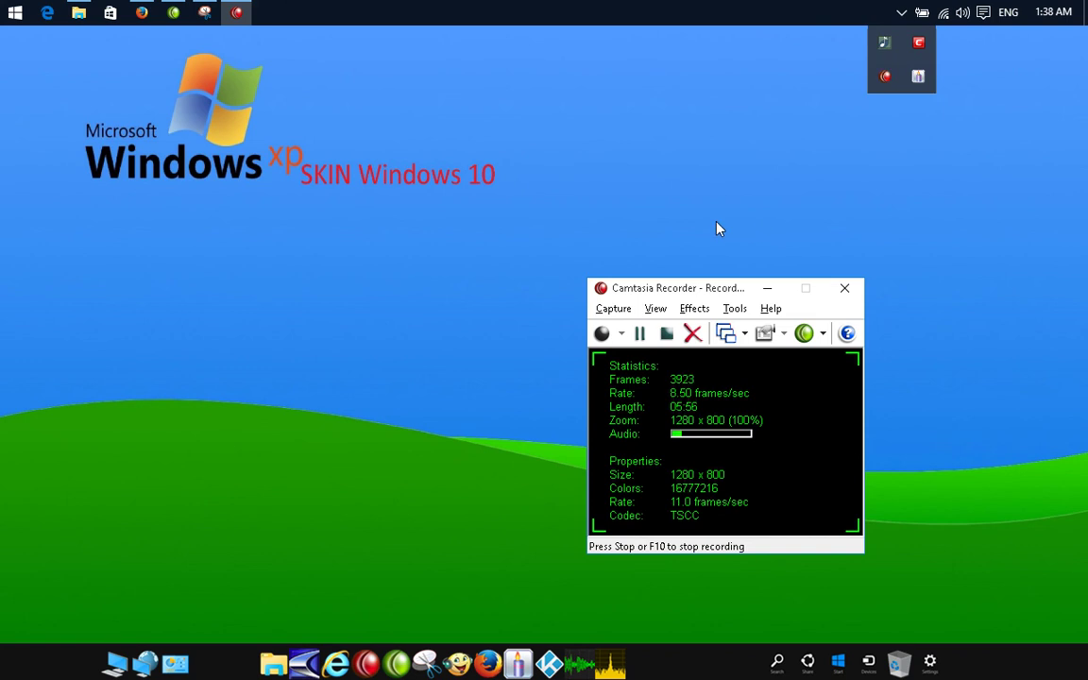